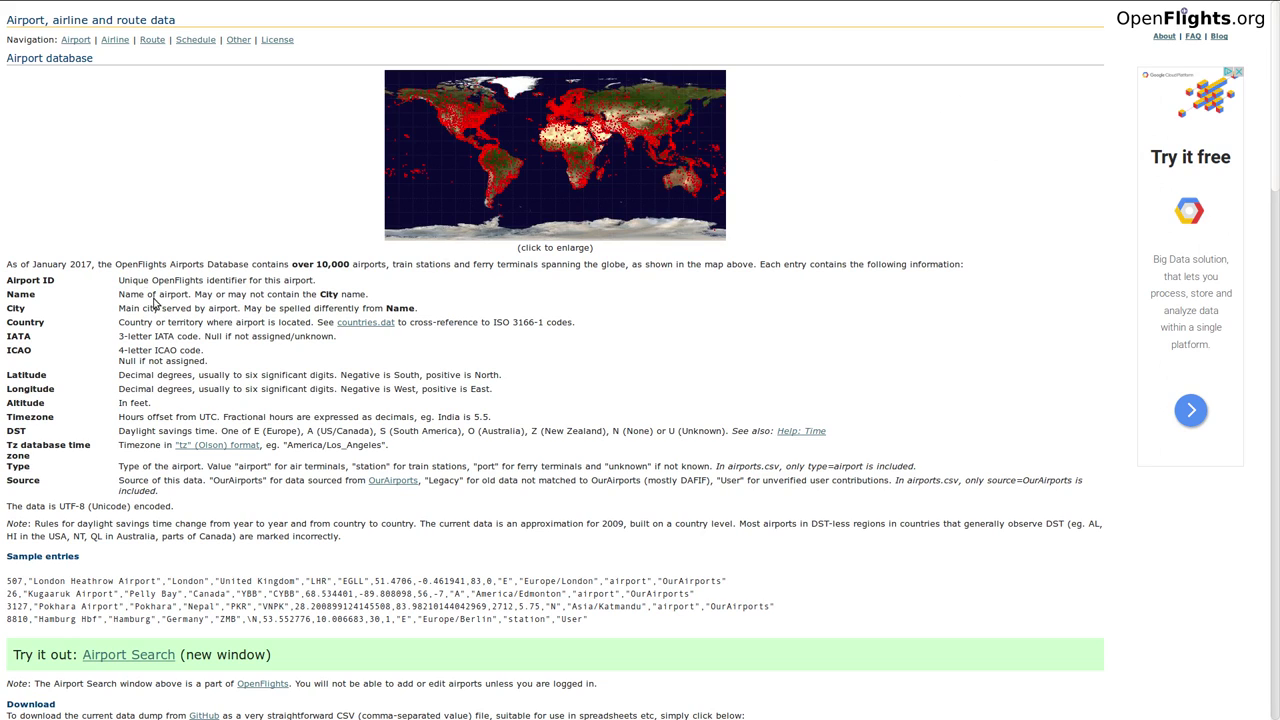
- Scroll through the current content, then bring Neo4j Browser to the front
scroll(177, 285, down, 1)
scroll(177, 285, down, 1)
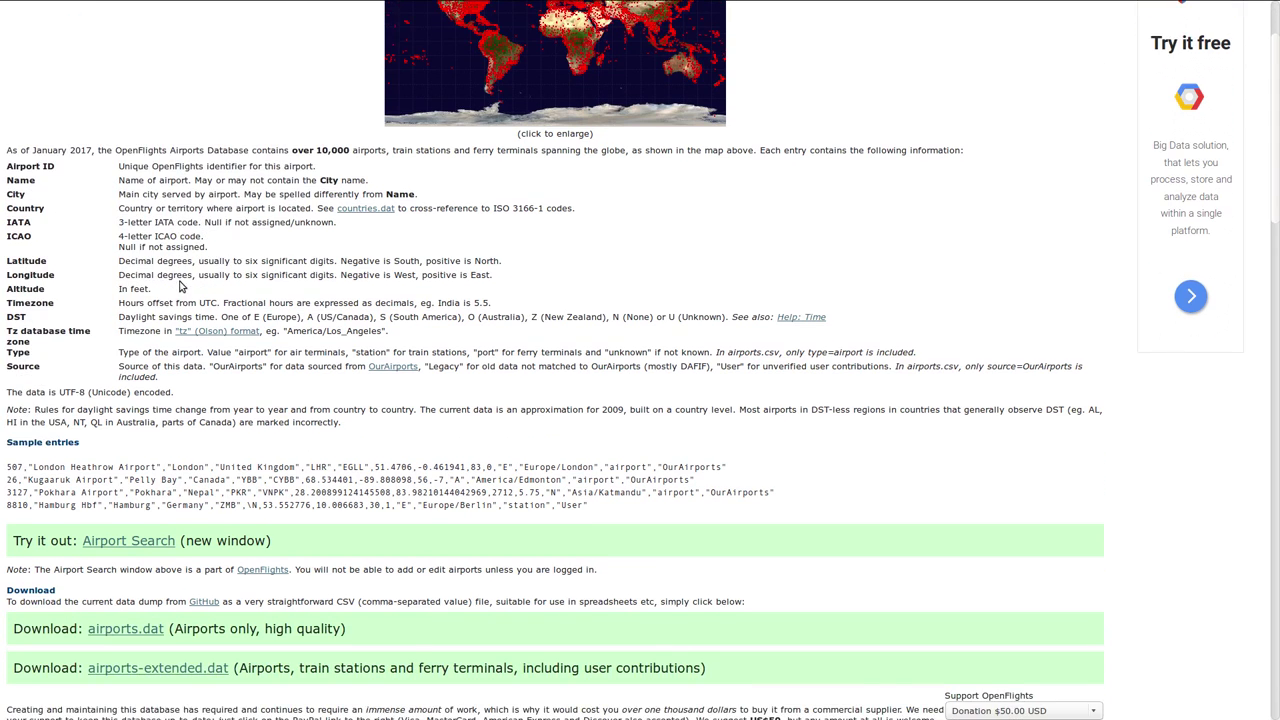
scroll(177, 285, down, 2)
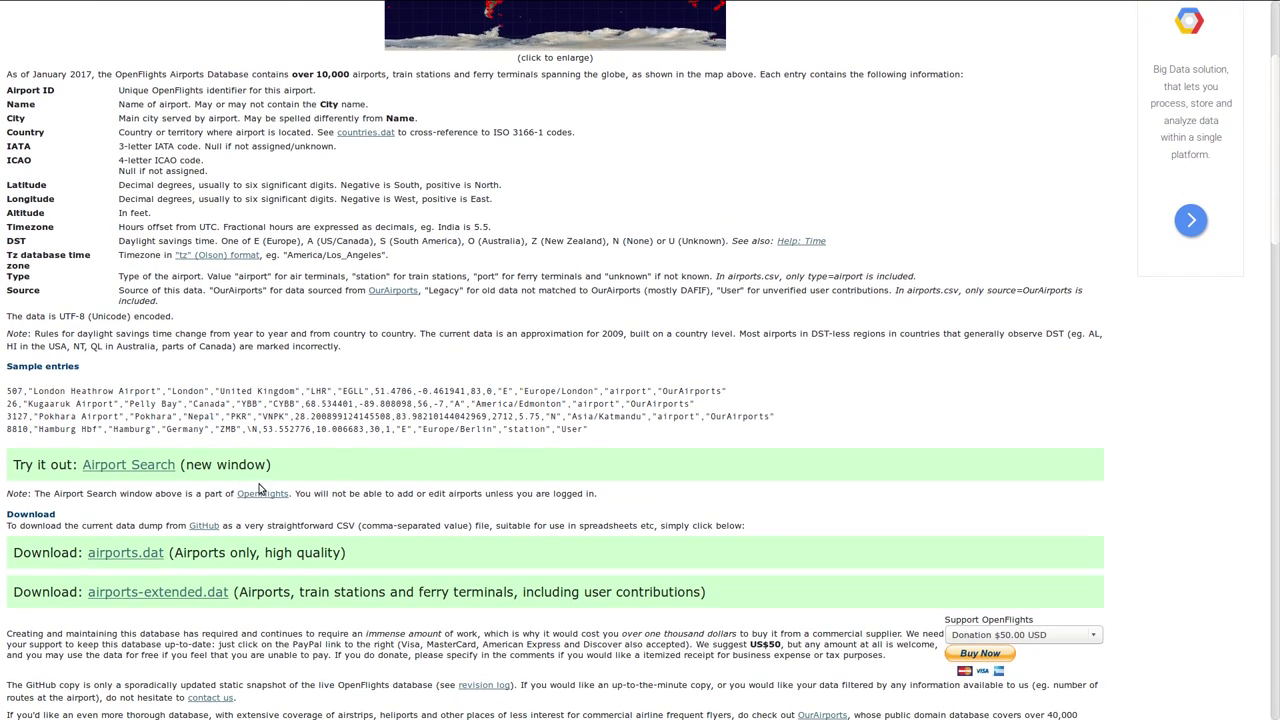
scroll(222, 457, down, 2)
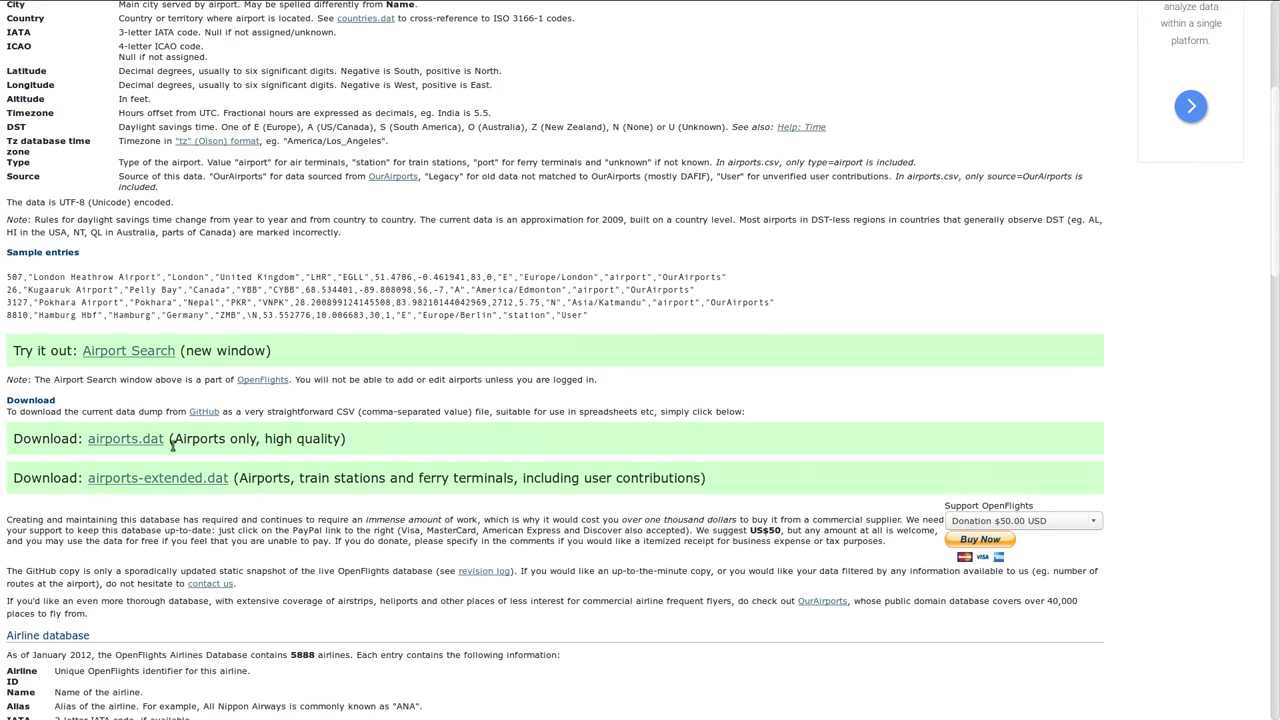
scroll(200, 450, down, 2)
scroll(223, 455, down, 3)
scroll(223, 455, down, 3)
scroll(224, 459, down, 2)
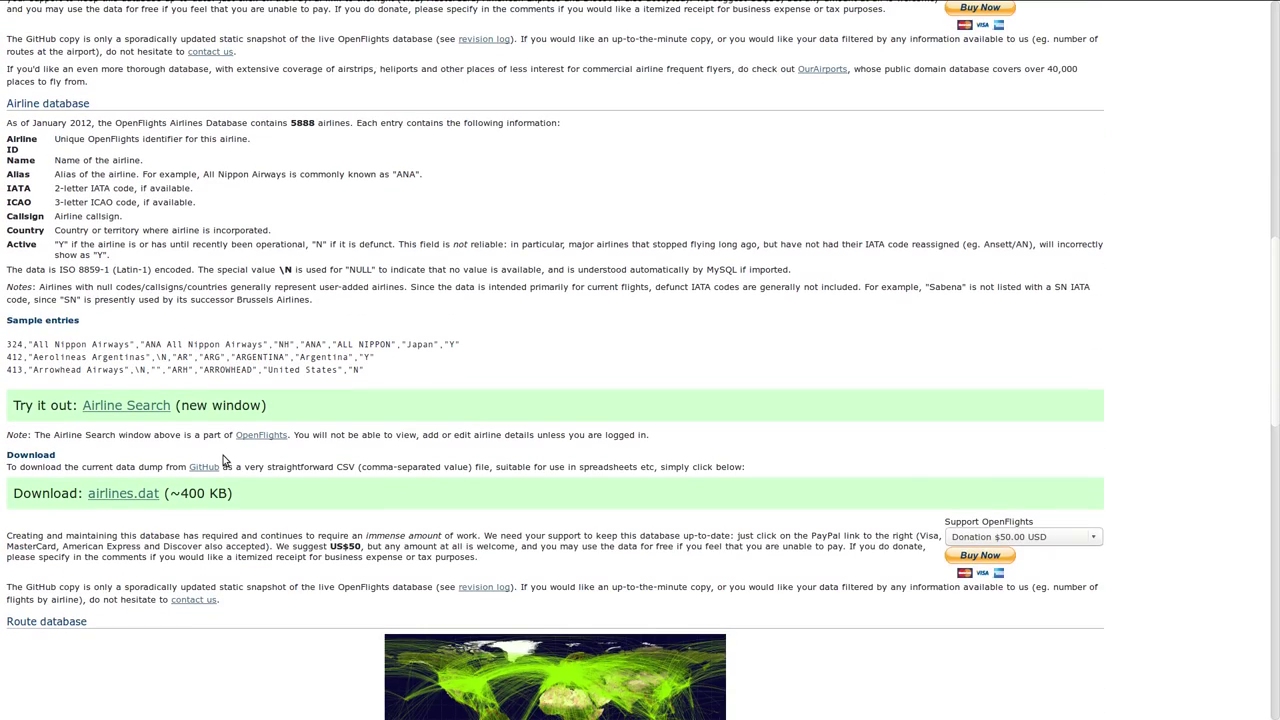
scroll(180, 450, down, 2)
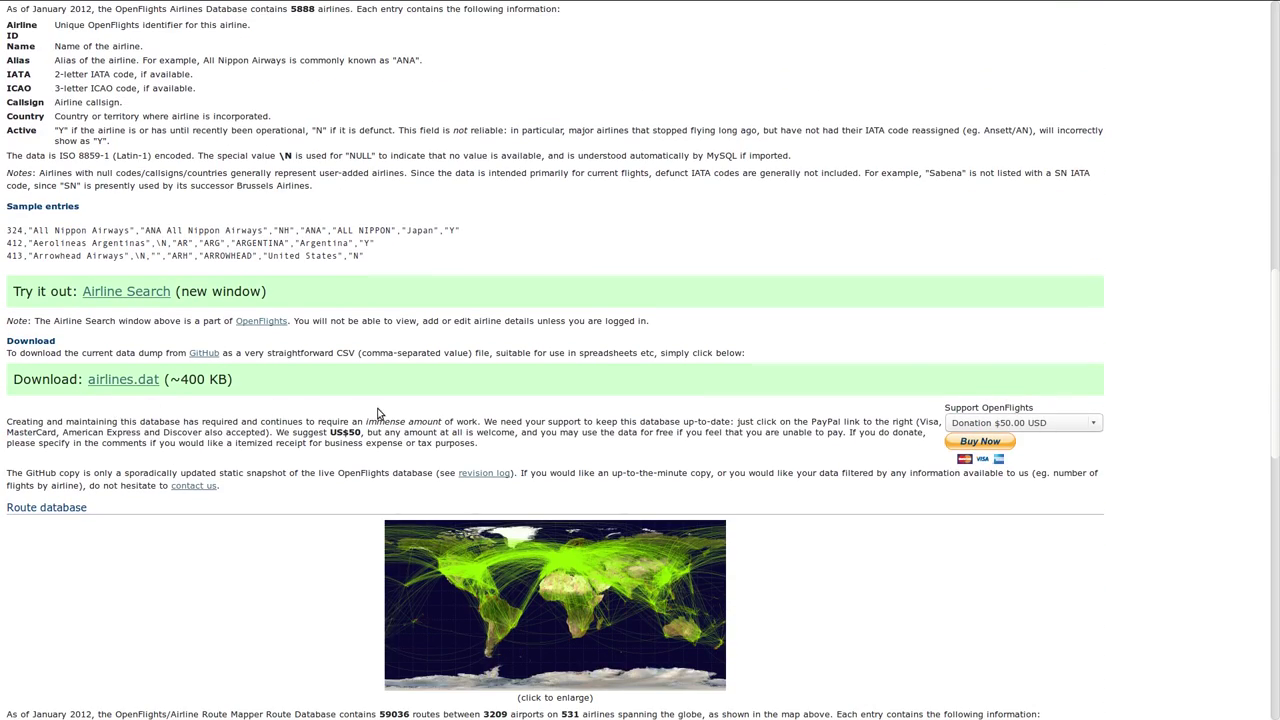
scroll(380, 415, down, 3)
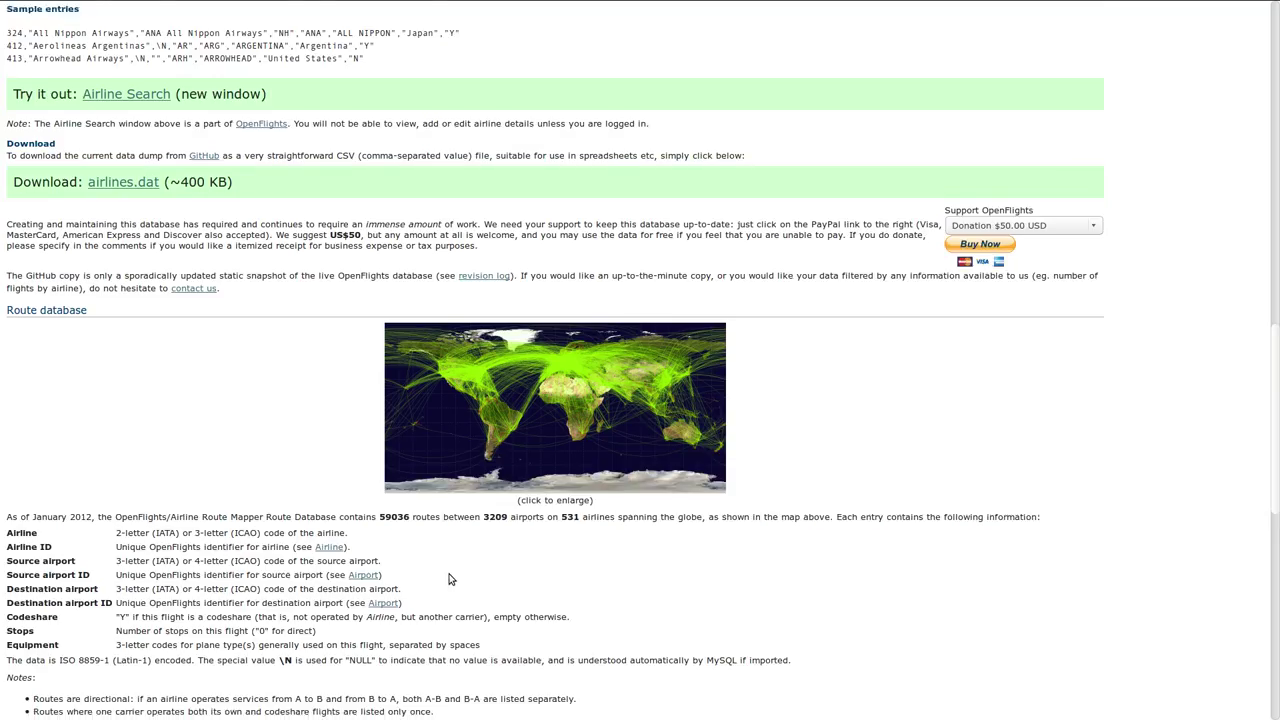
scroll(438, 592, down, 2)
scroll(457, 569, down, 2)
scroll(663, 251, down, 1)
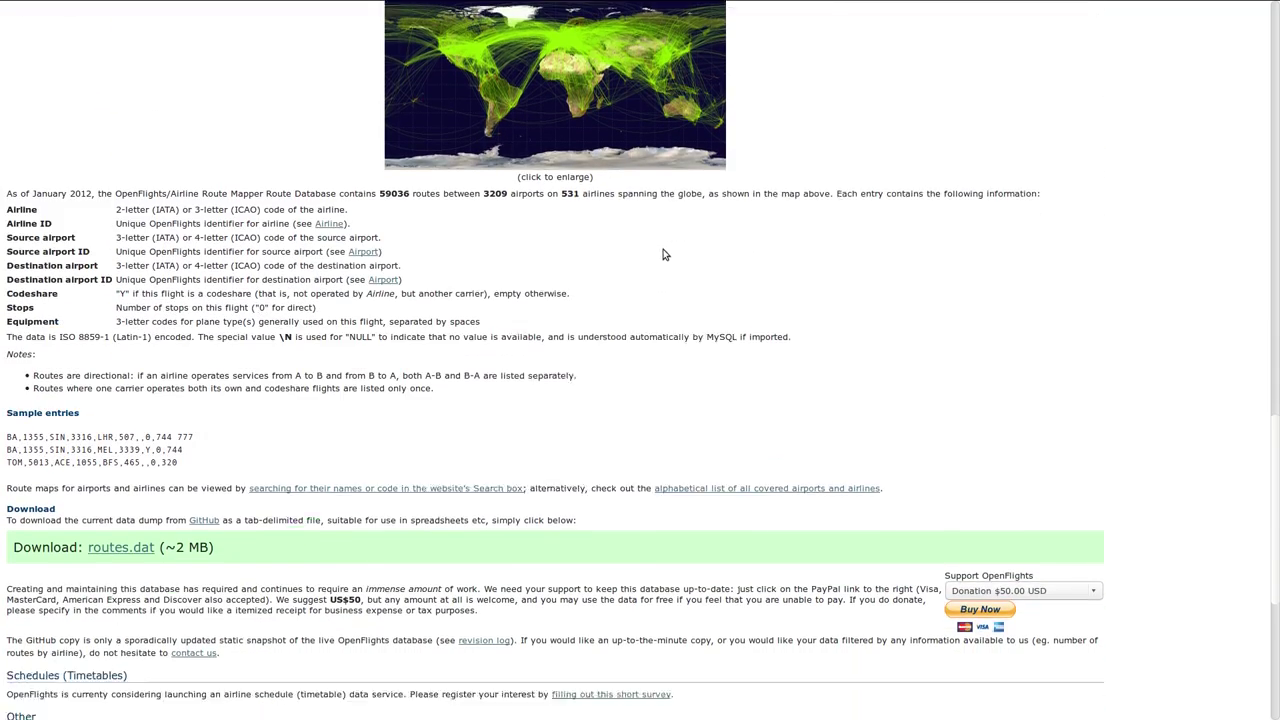
scroll(663, 251, down, 1)
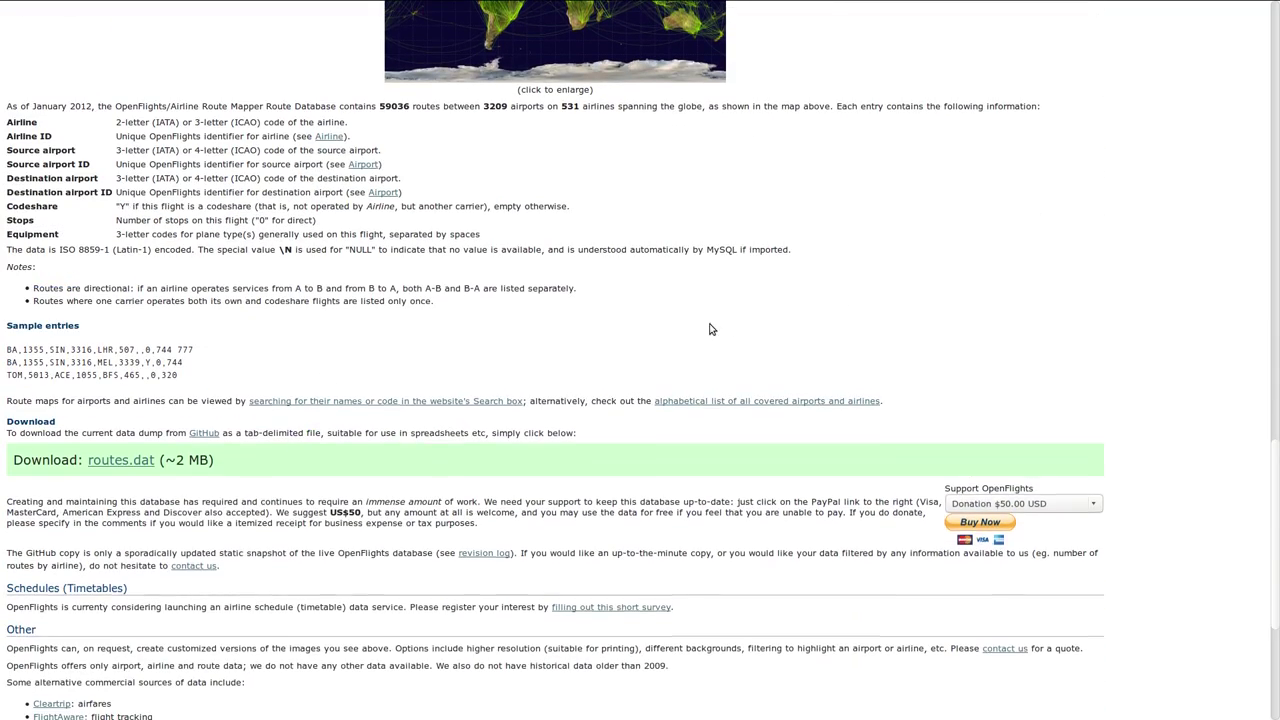
scroll(710, 329, up, 3)
scroll(711, 327, up, 4)
scroll(713, 322, up, 5)
scroll(715, 316, up, 3)
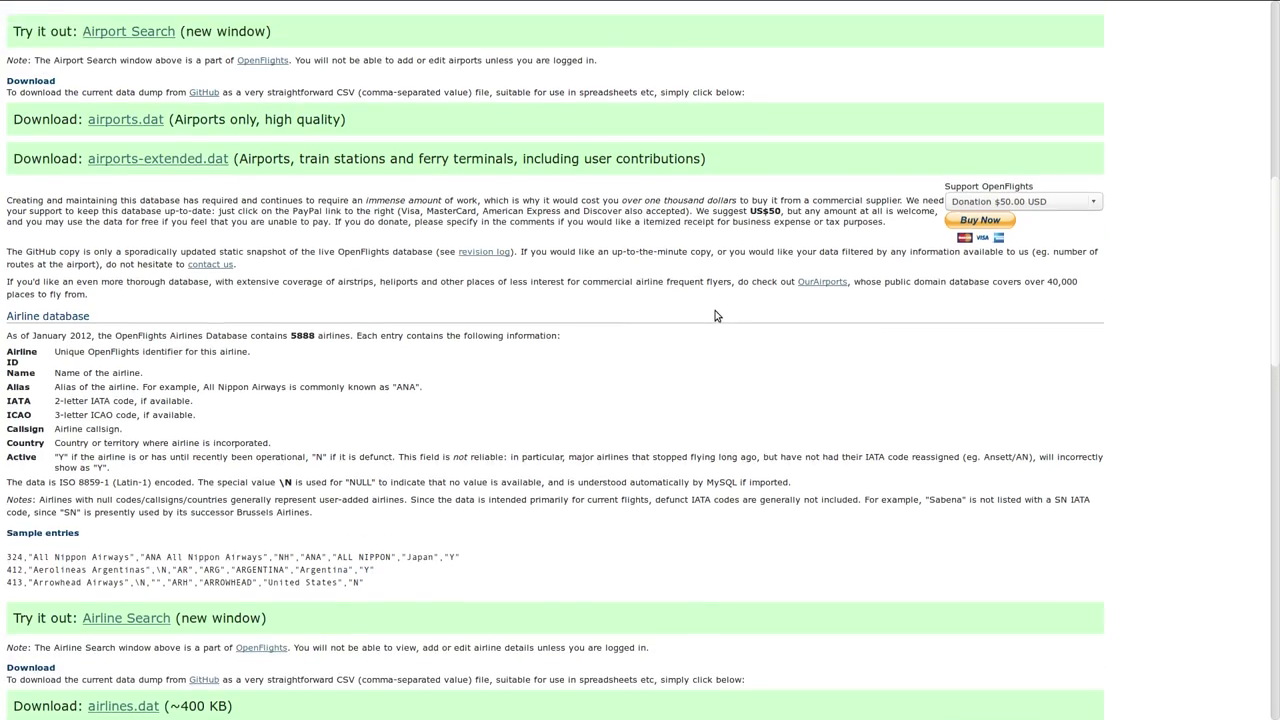
scroll(715, 310, up, 4)
scroll(717, 294, up, 5)
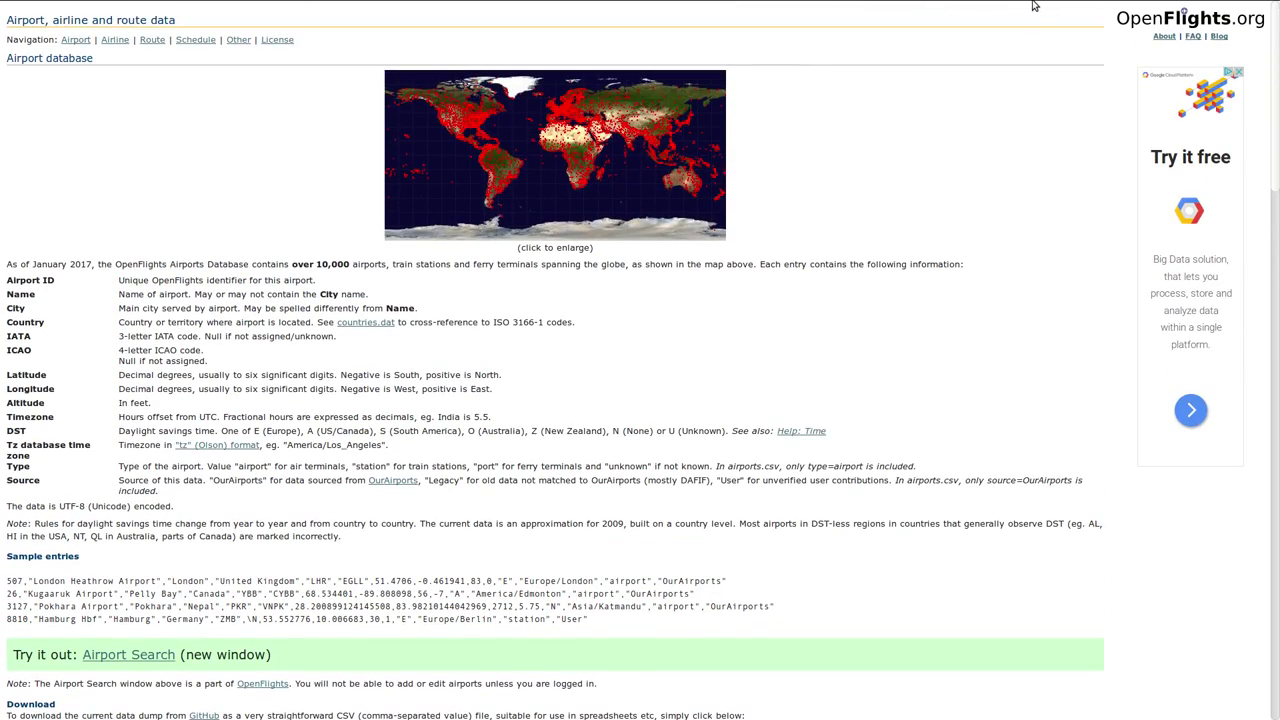
mouse_move(998, 5)
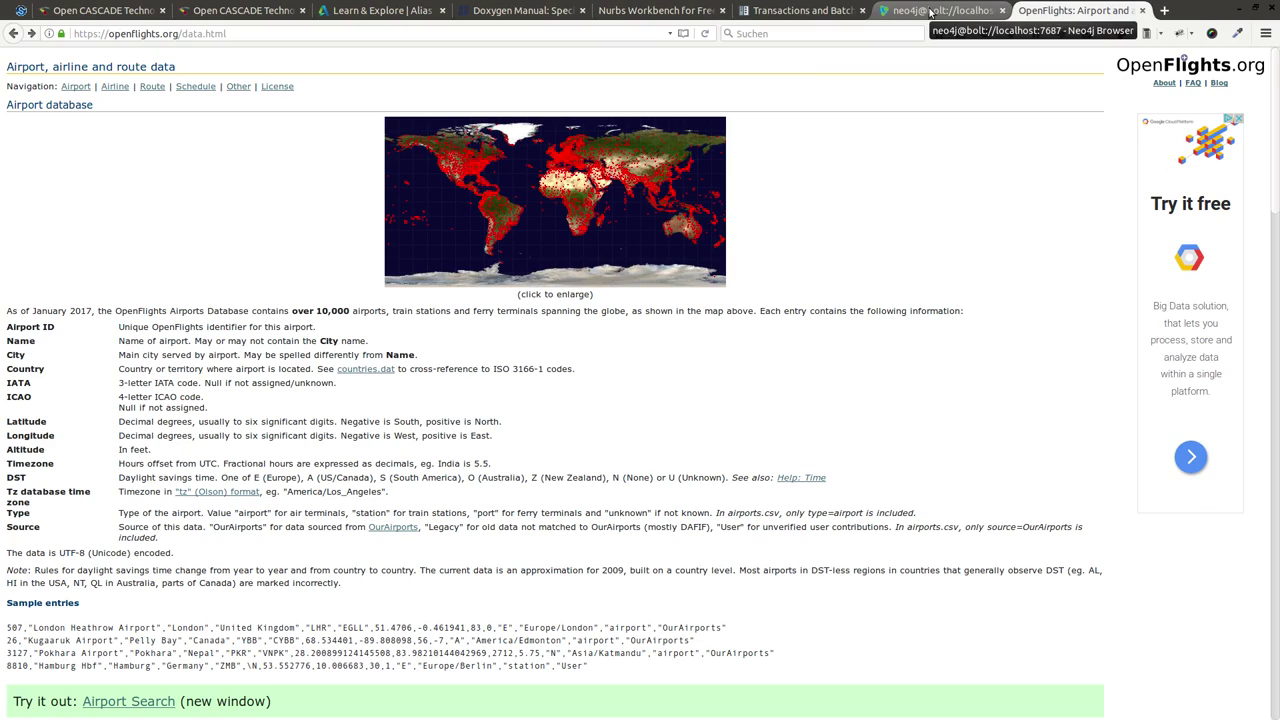
click(929, 11)
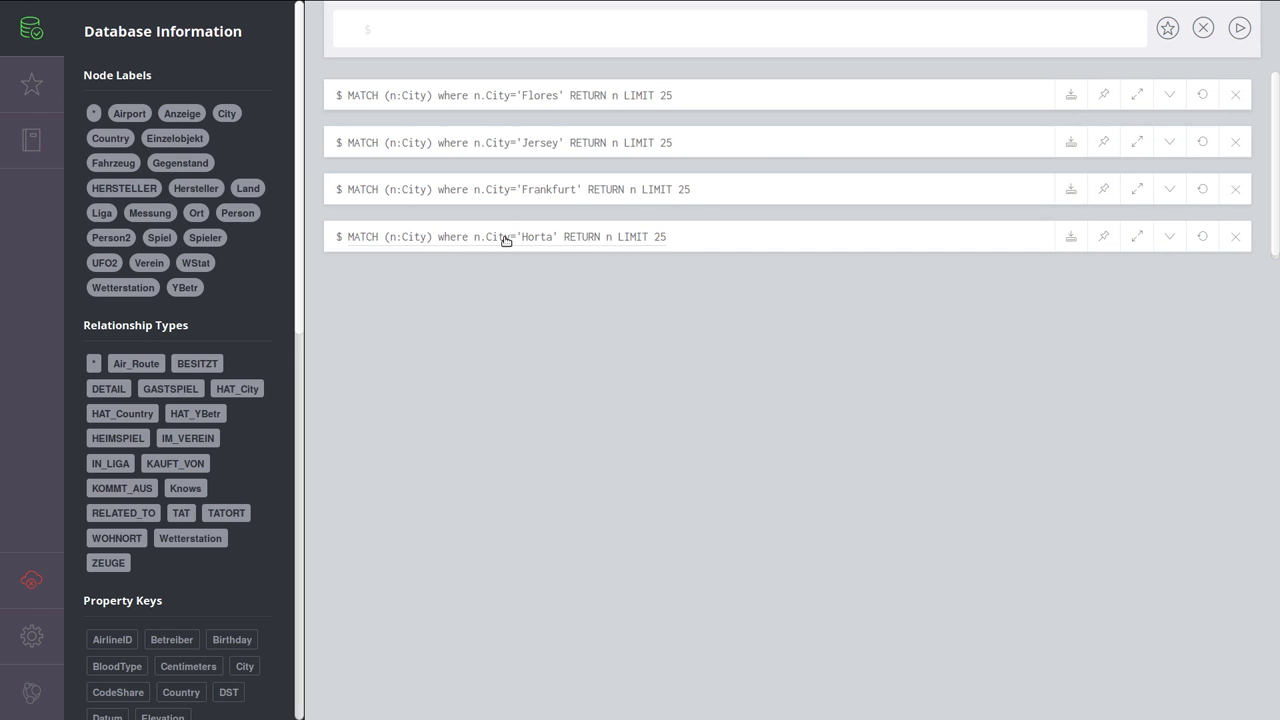
- Show the Horta result graph and expand Horta city, then Horta Airport's air routes
click(1172, 239)
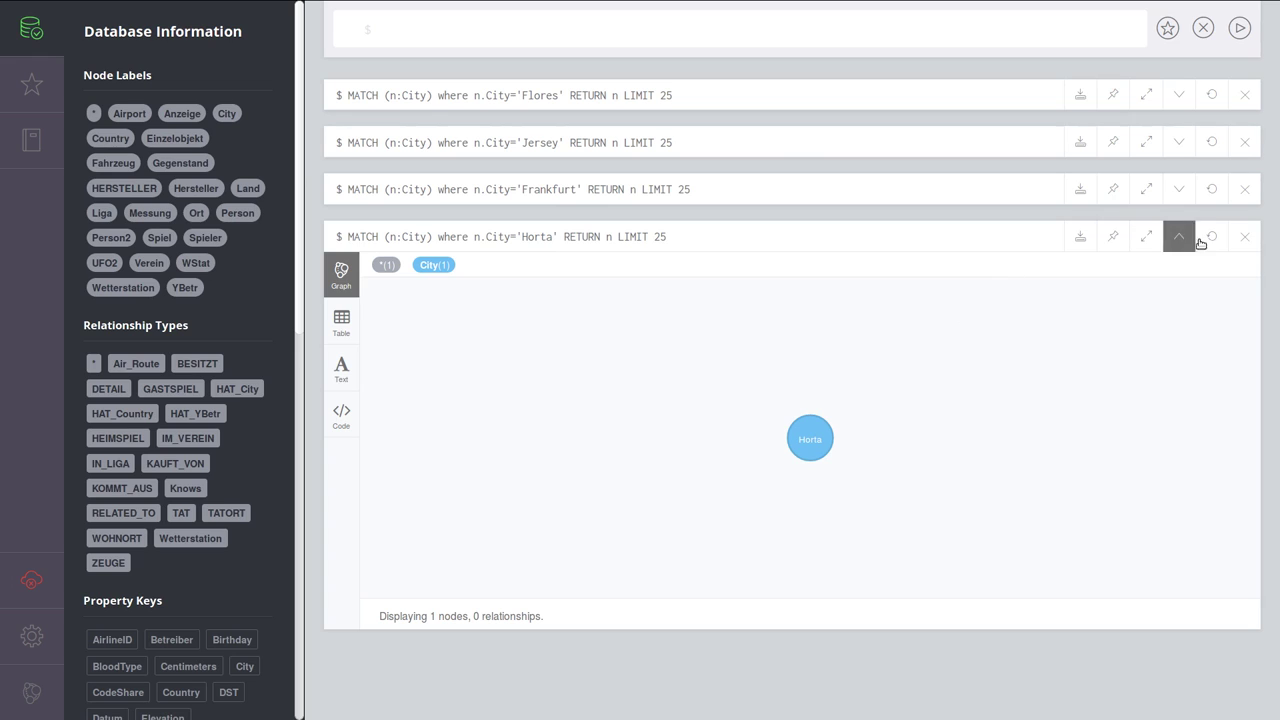
click(1211, 237)
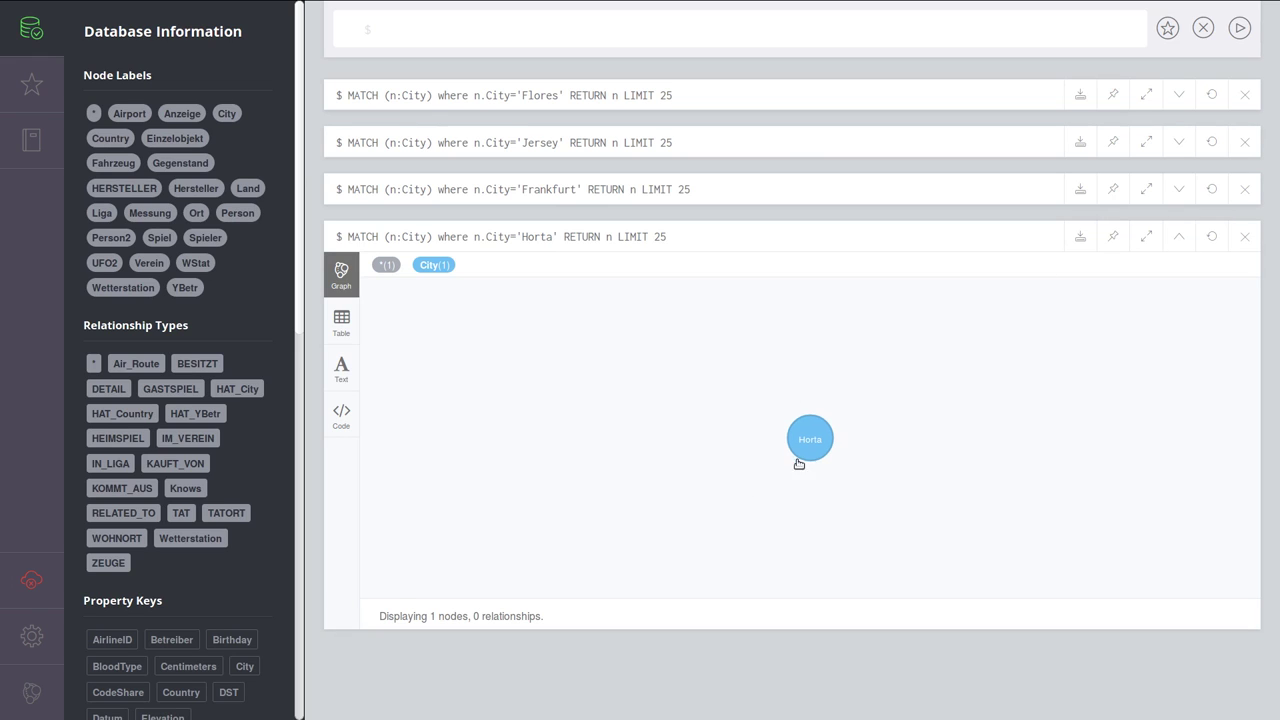
mouse_move(838, 438)
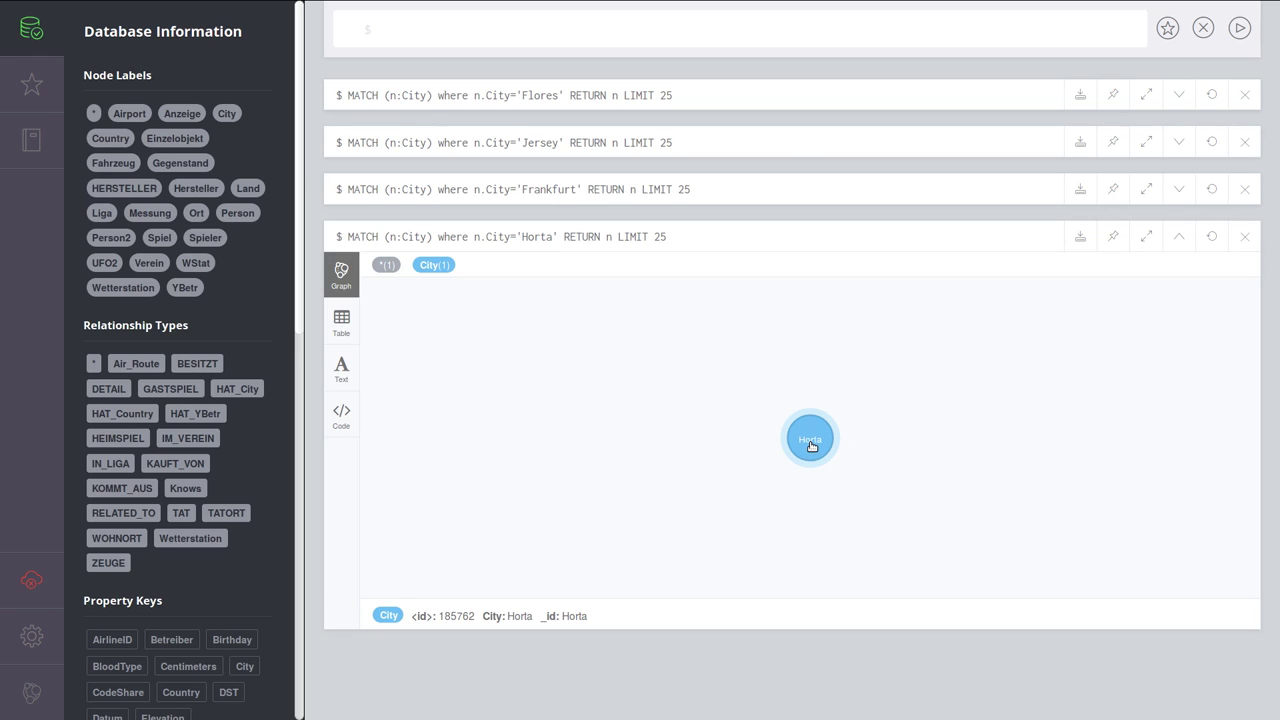
double_click(810, 442)
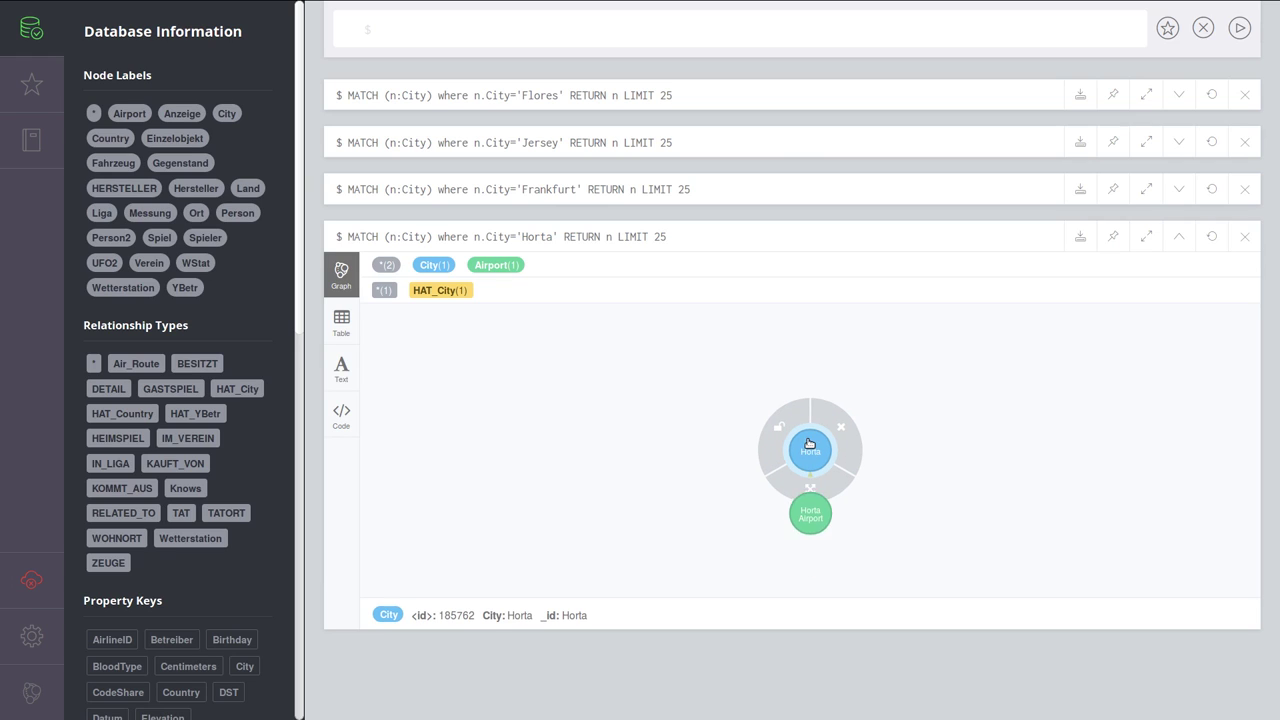
drag(811, 530, 646, 391)
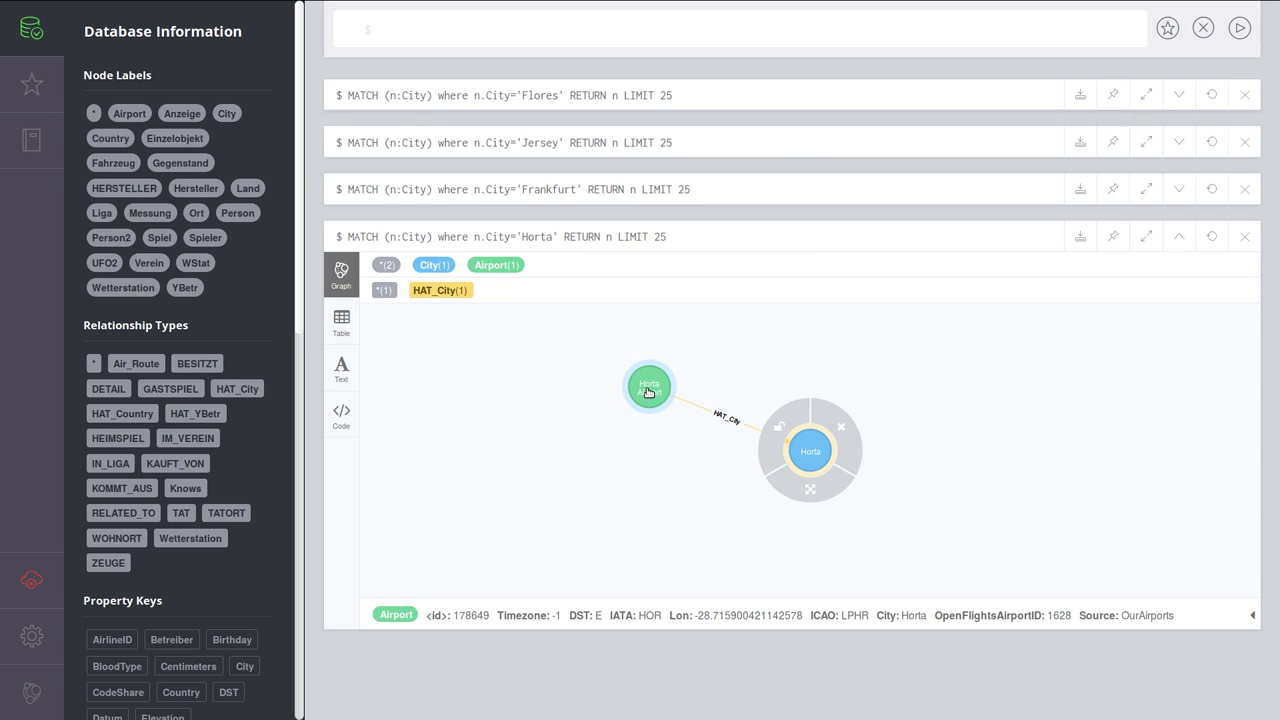
double_click(648, 391)
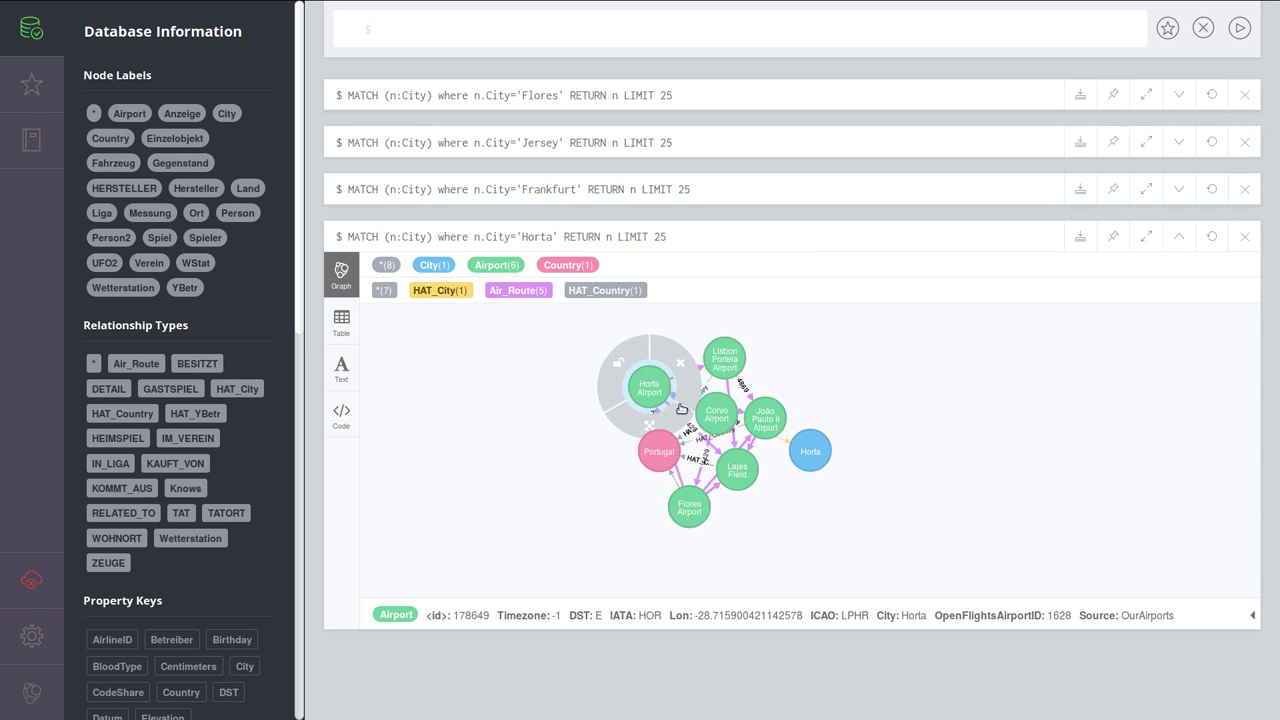
- Spread Horta, João Paulo II, Lajes, Lisbon, Corvo and Flores airports apart full-window, then expand Portugal
click(1145, 237)
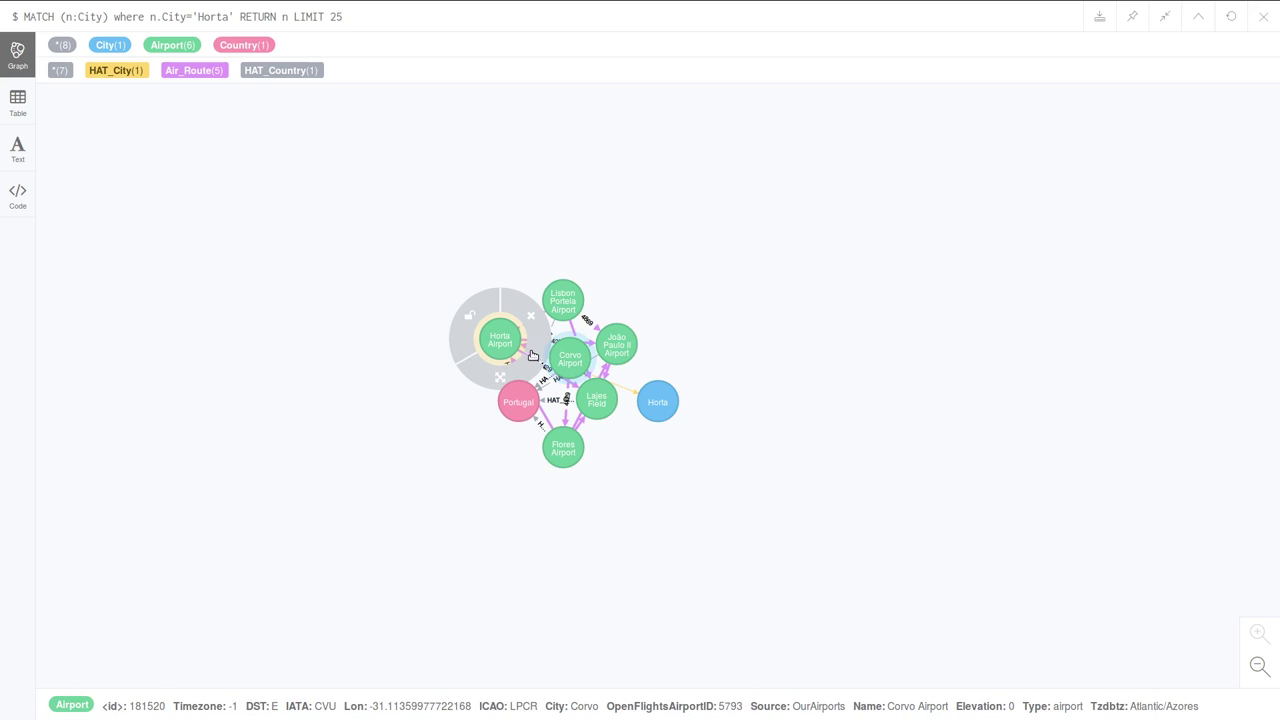
drag(500, 340, 414, 294)
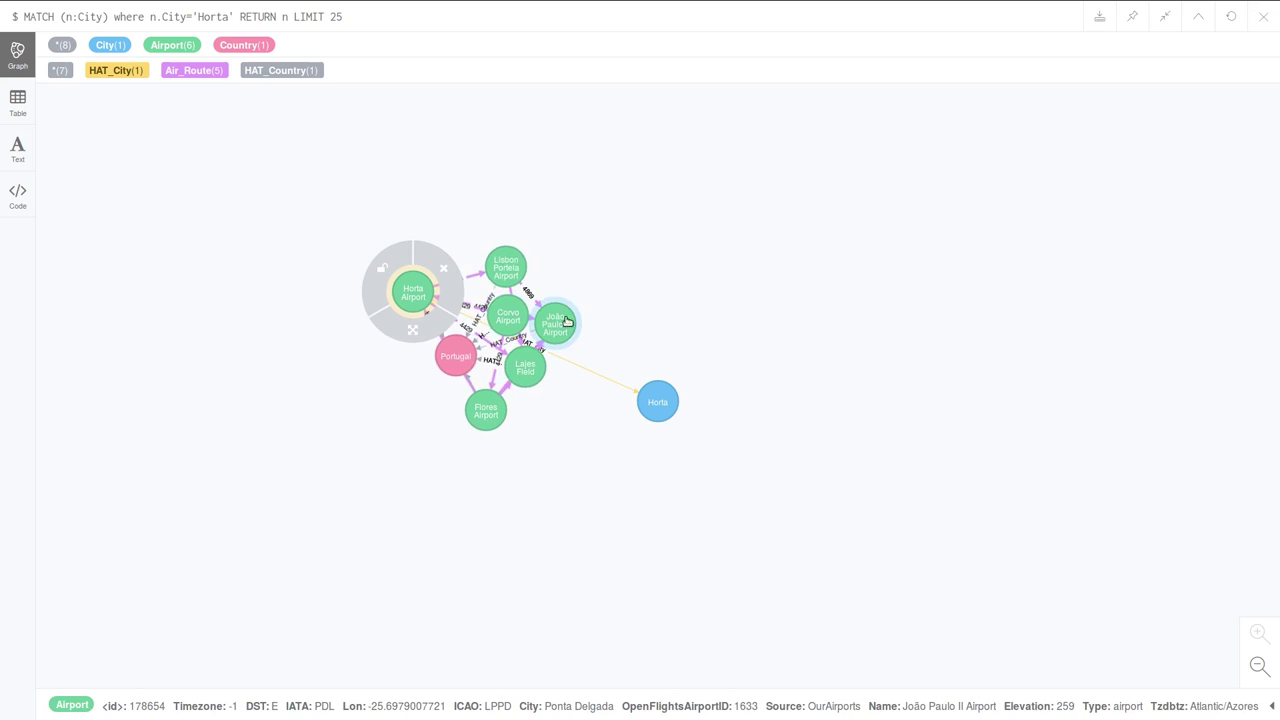
drag(566, 320, 923, 236)
drag(683, 297, 949, 503)
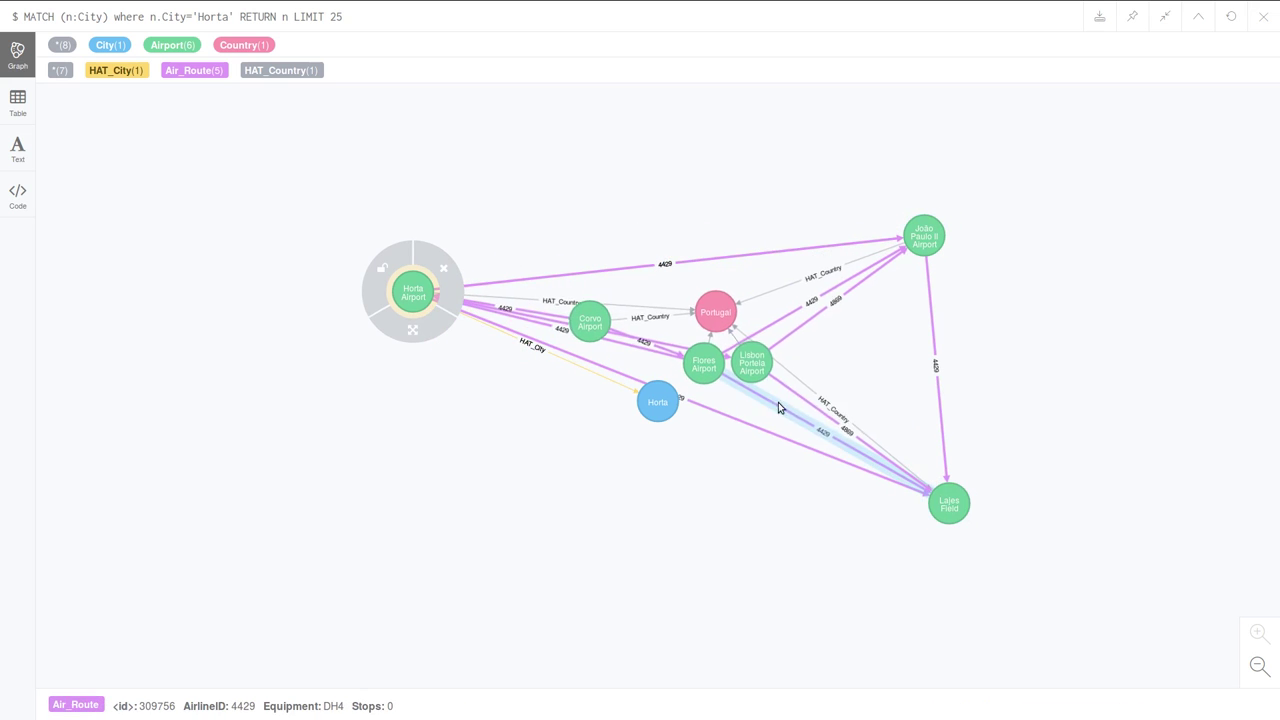
drag(752, 362, 694, 580)
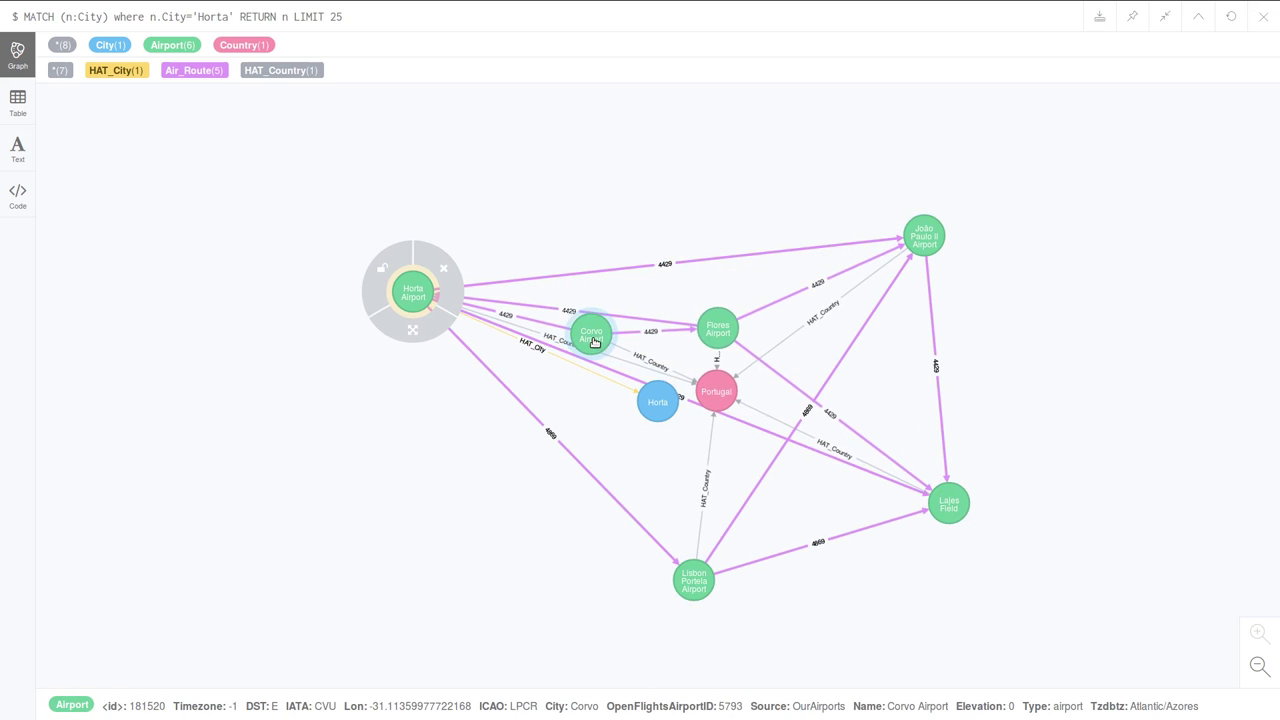
drag(593, 342, 476, 563)
drag(689, 358, 597, 191)
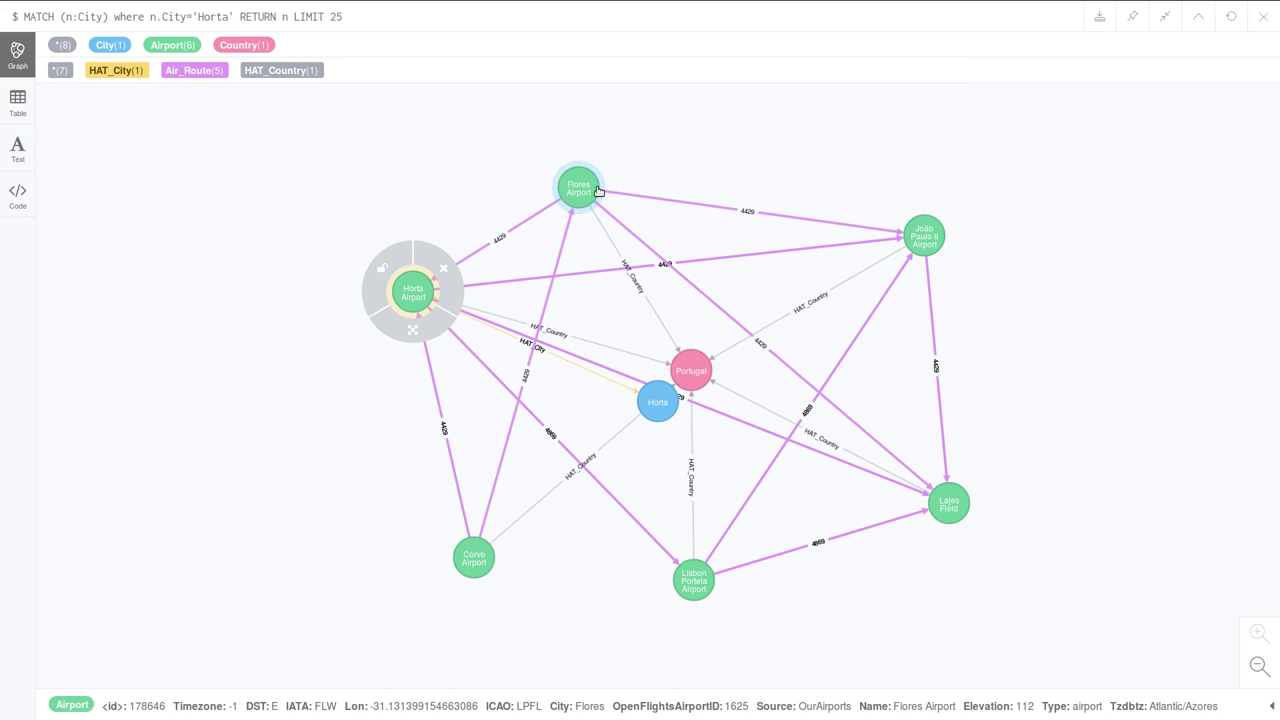
drag(690, 370, 116, 389)
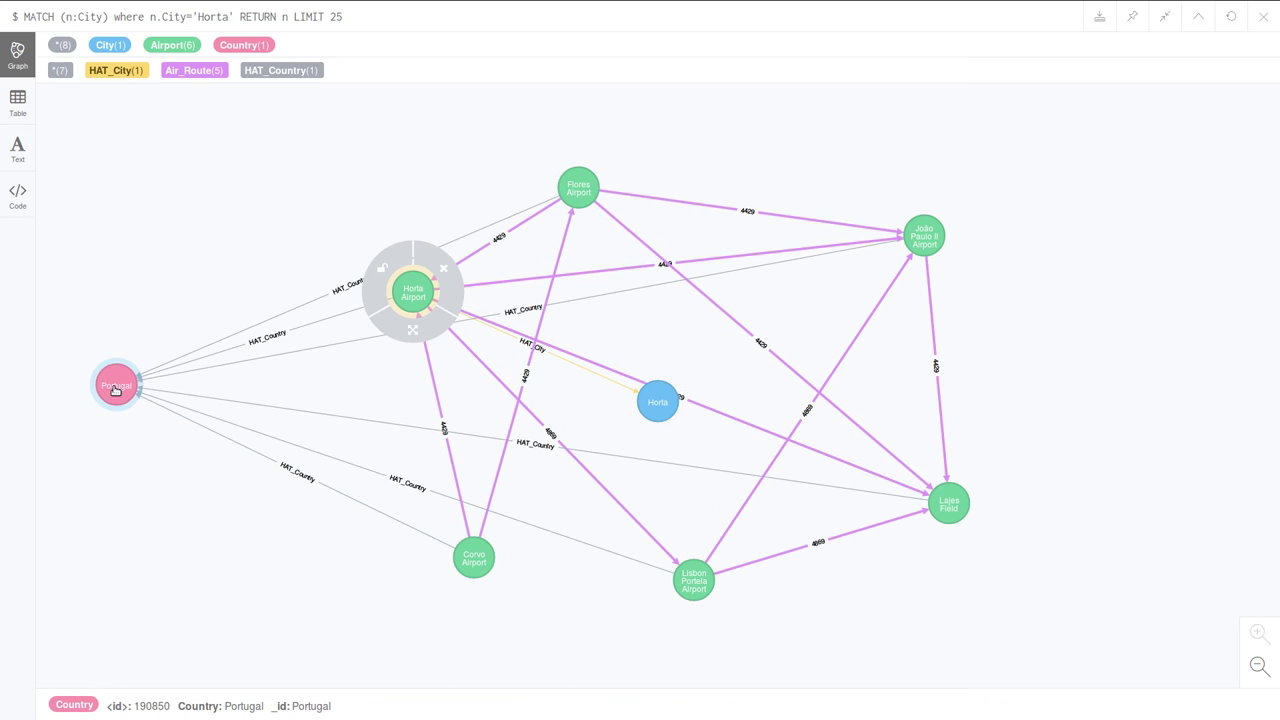
double_click(116, 390)
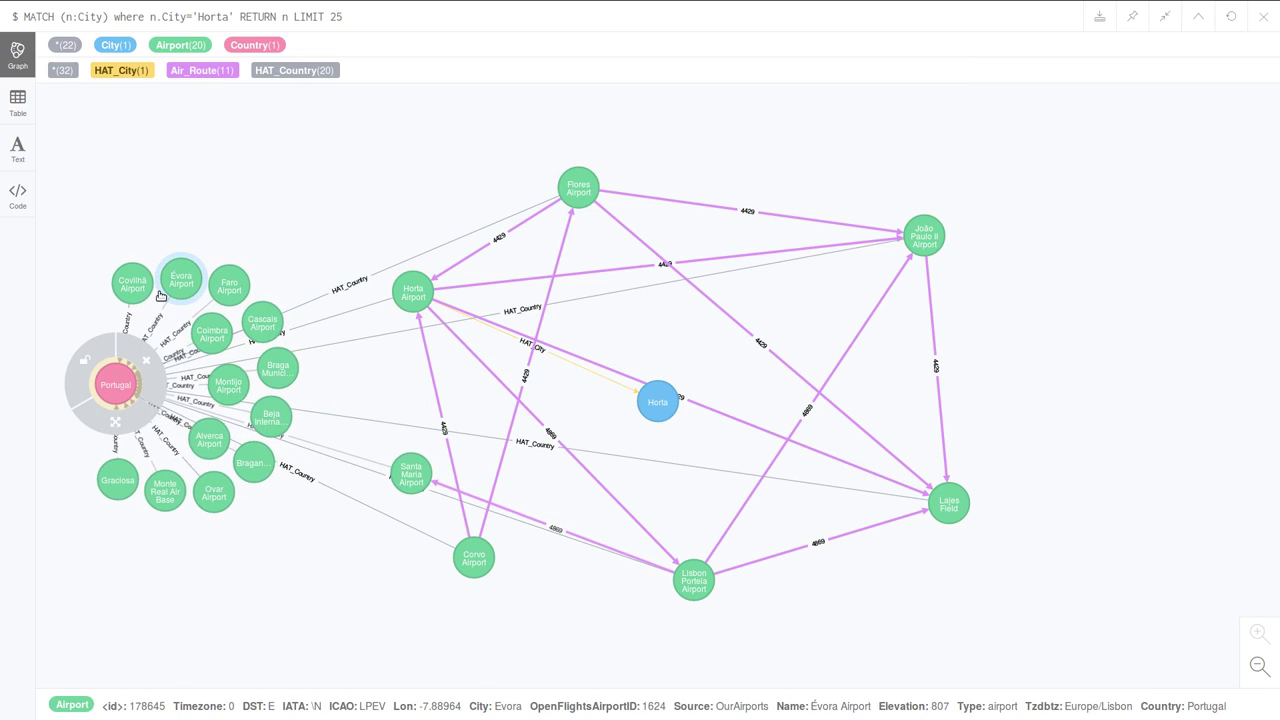
- Restore the Horta frame, then expand Frankfurt city and Frankfurt airport into route neighbours
click(1163, 17)
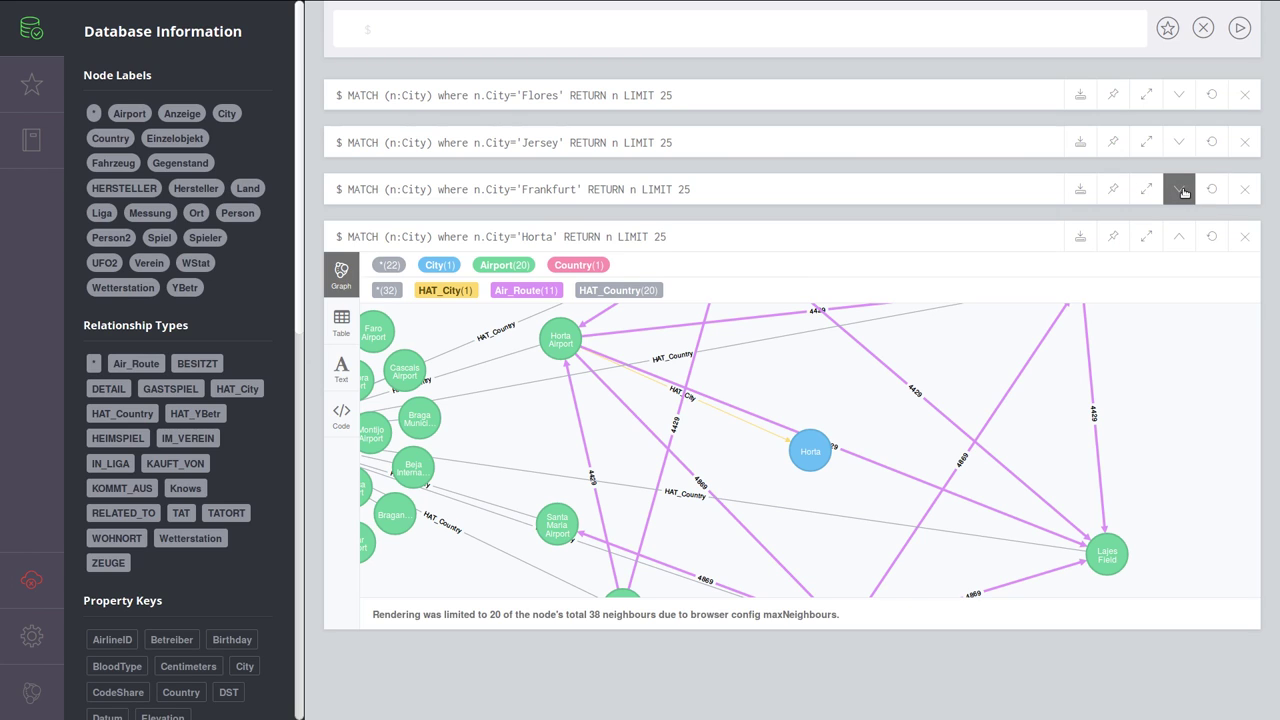
click(1180, 190)
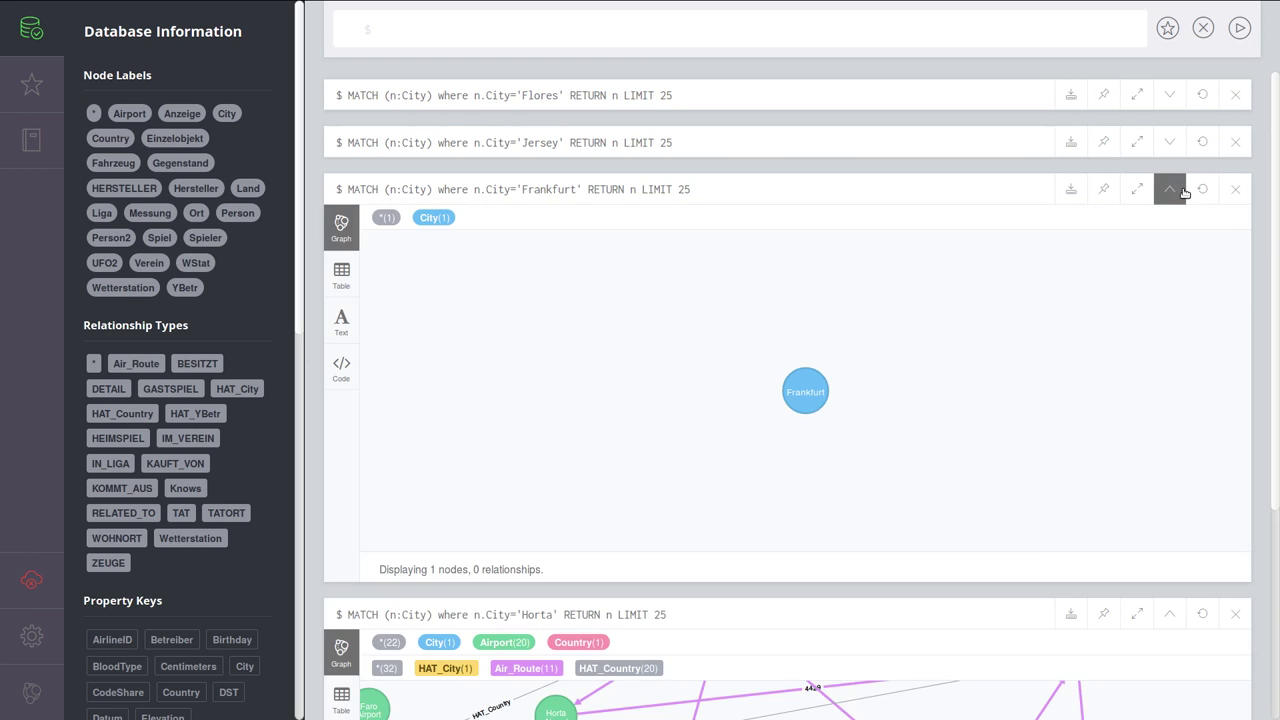
double_click(806, 396)
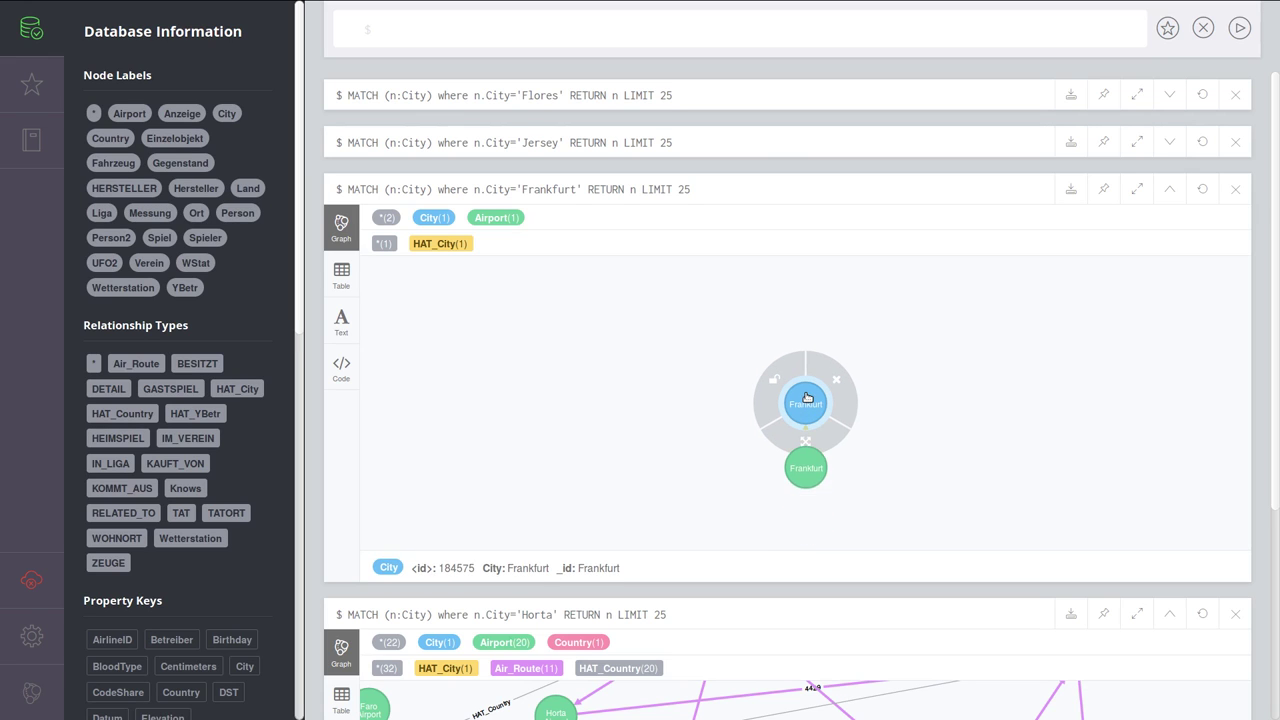
double_click(806, 484)
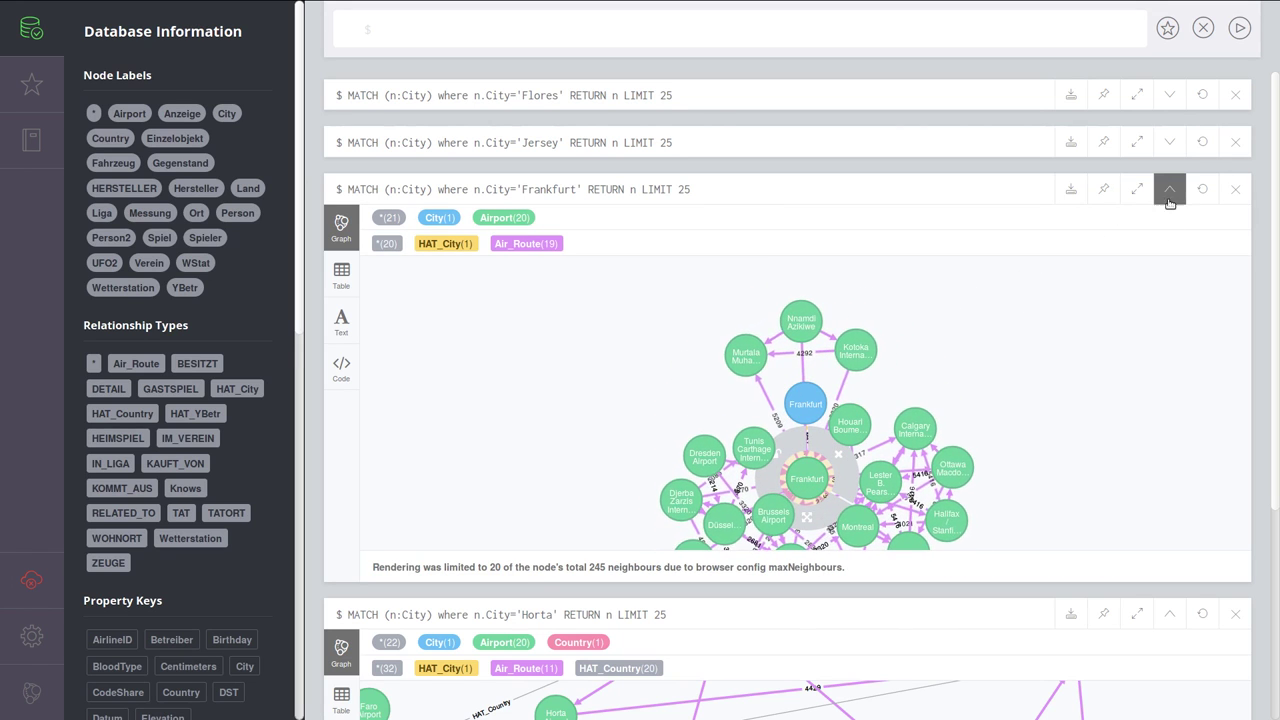
- Spread the Frankfurt graph full-window, moving Nnamdi Azikiwe, Murtala Muhammed, Frankfurt, Pearson and Hamburg apart
click(1137, 190)
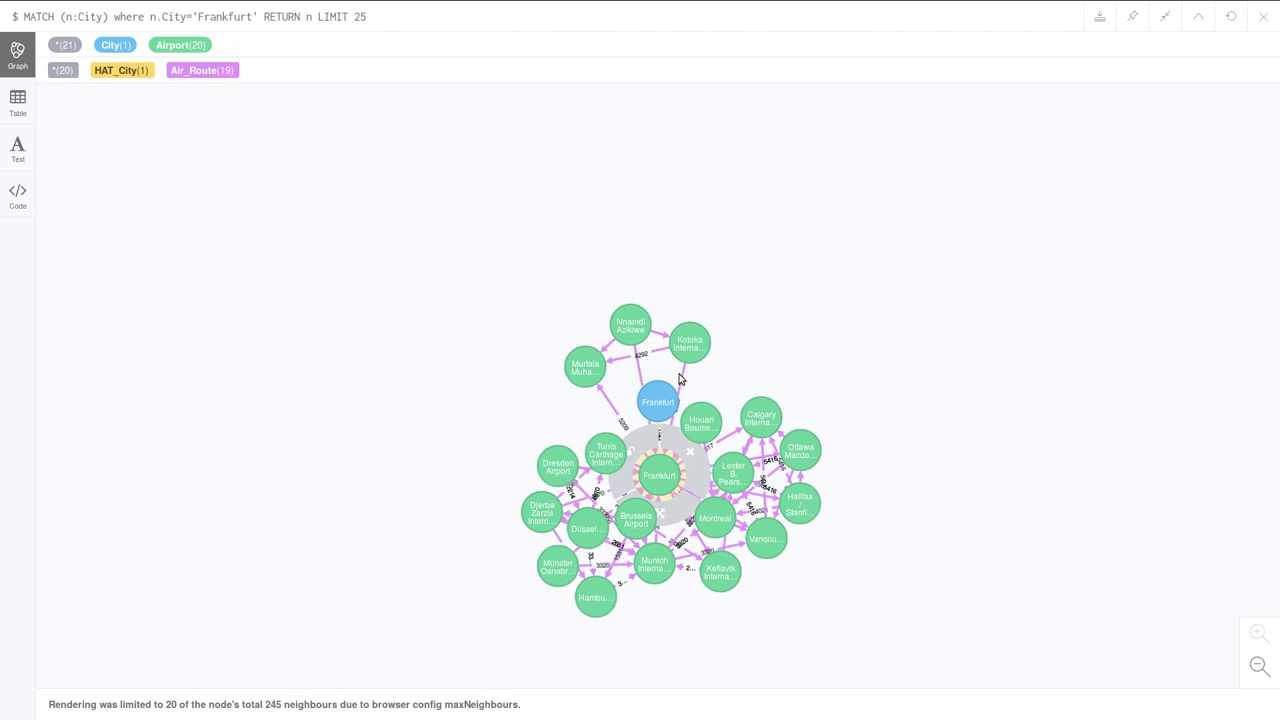
drag(627, 327, 455, 168)
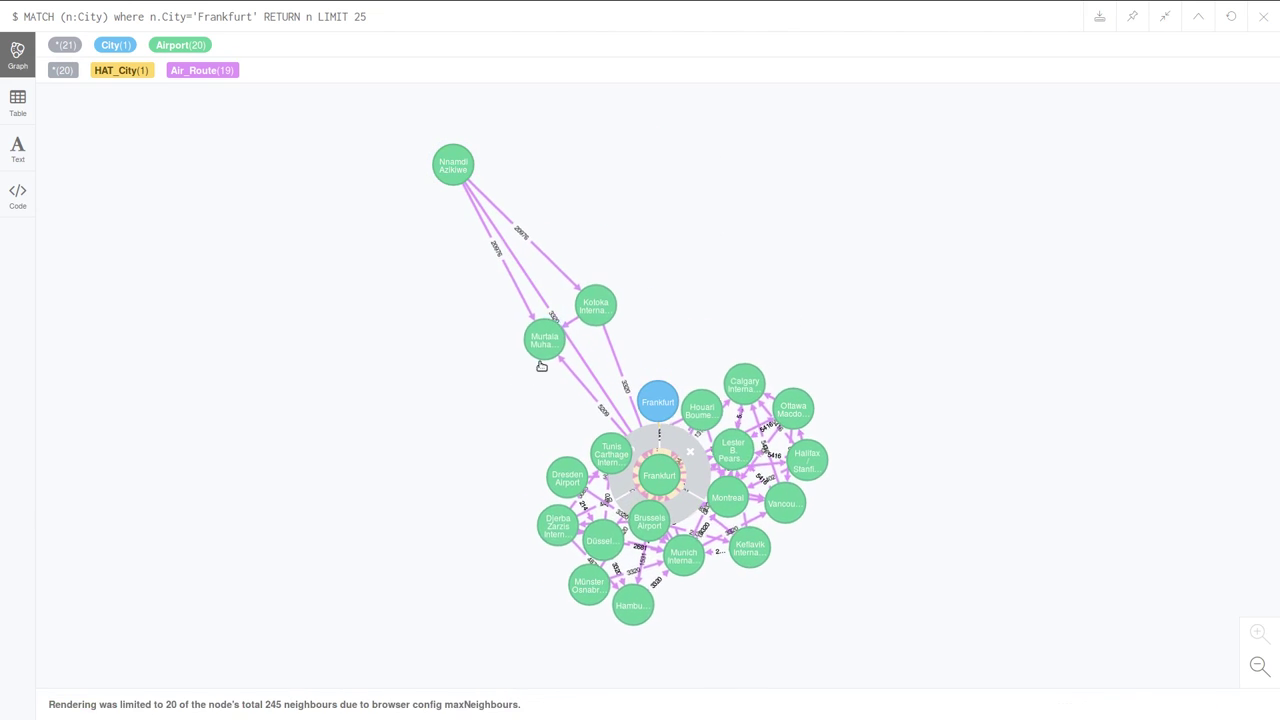
drag(545, 330, 291, 298)
drag(663, 484, 711, 247)
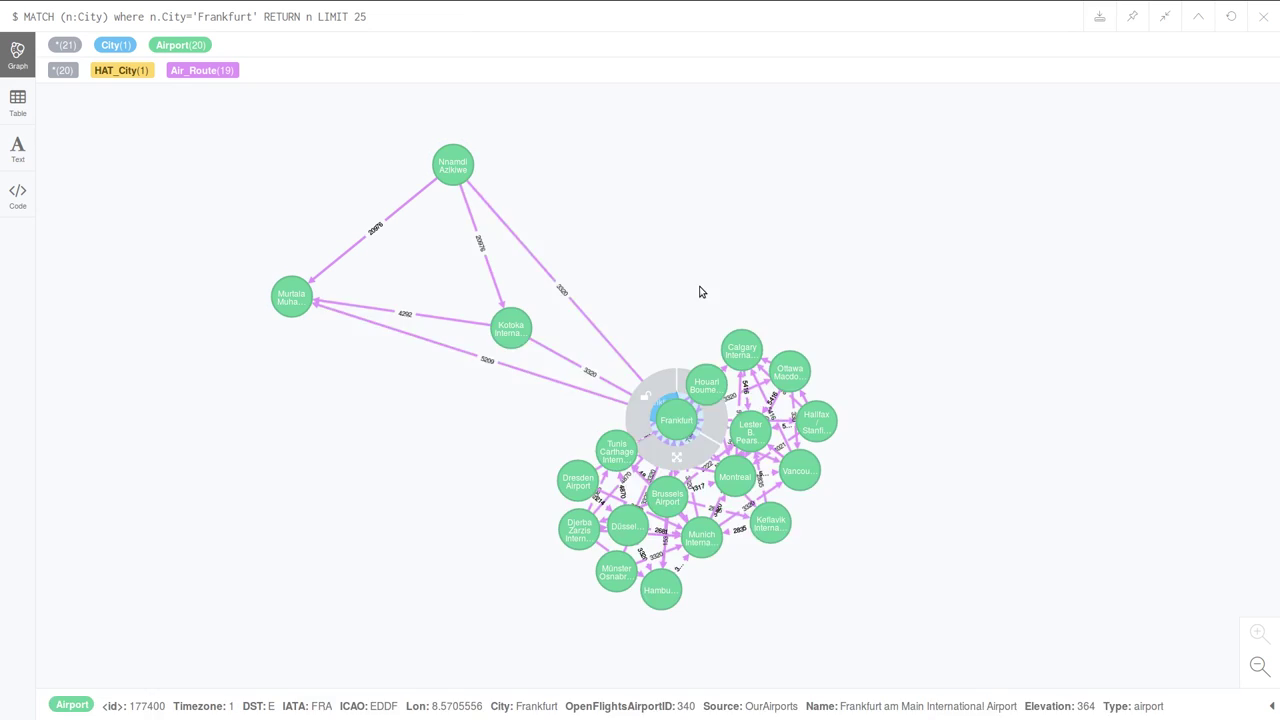
mouse_move(800, 224)
mouse_down()
mouse_move(994, 349)
mouse_move(1095, 447)
mouse_up()
drag(716, 561, 722, 585)
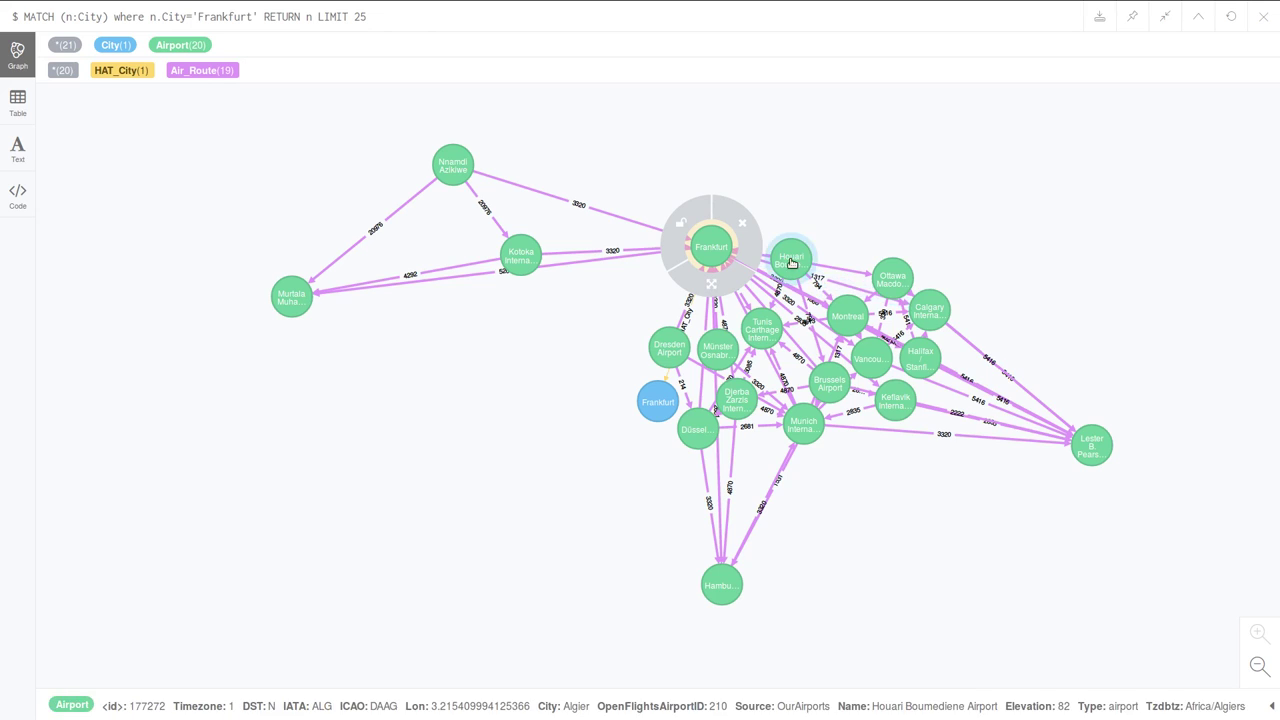
- Expand Houari Boumediene and Kotoka airports' neighbours, then zoom out to see all nodes
drag(791, 262, 897, 174)
double_click(912, 166)
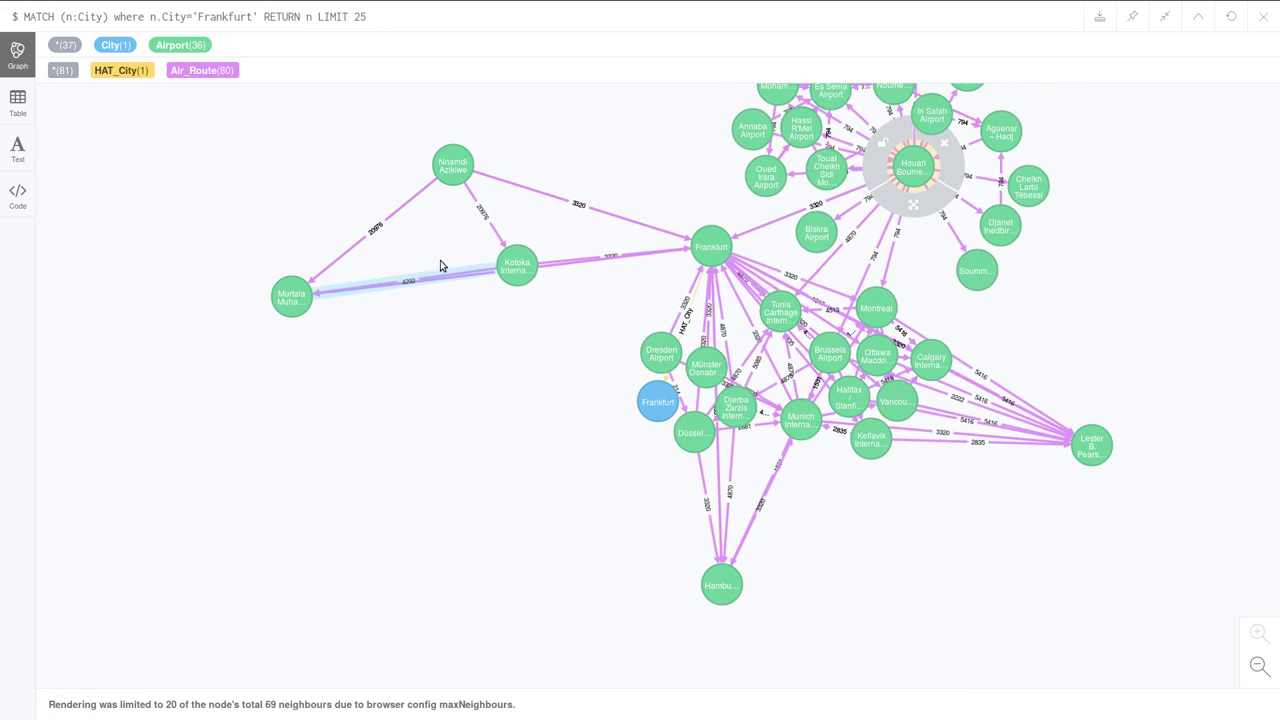
drag(524, 271, 351, 440)
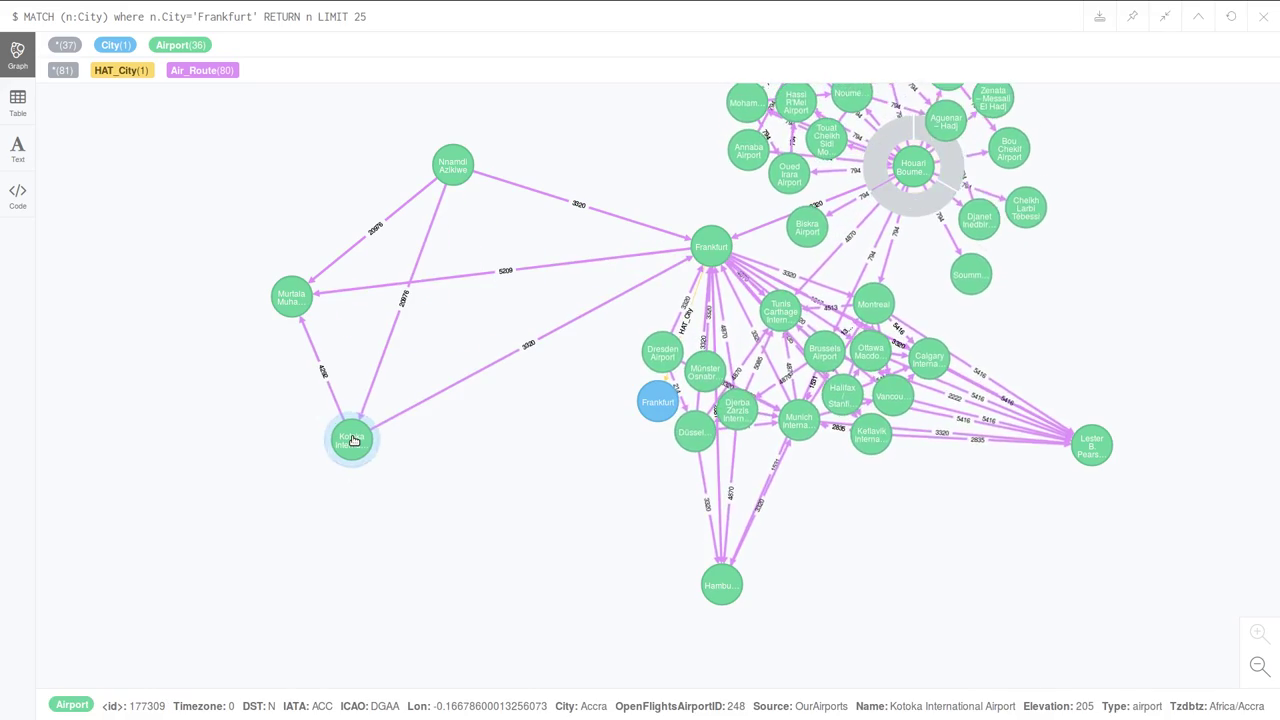
double_click(351, 440)
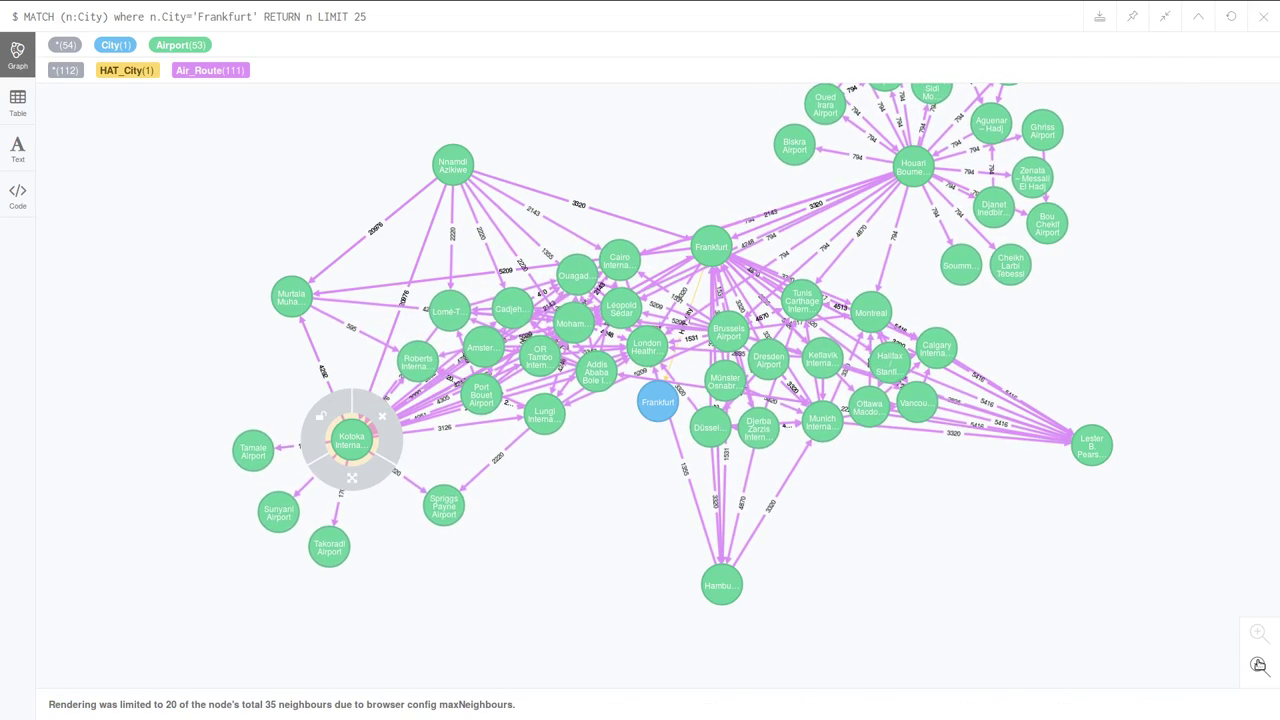
click(1259, 665)
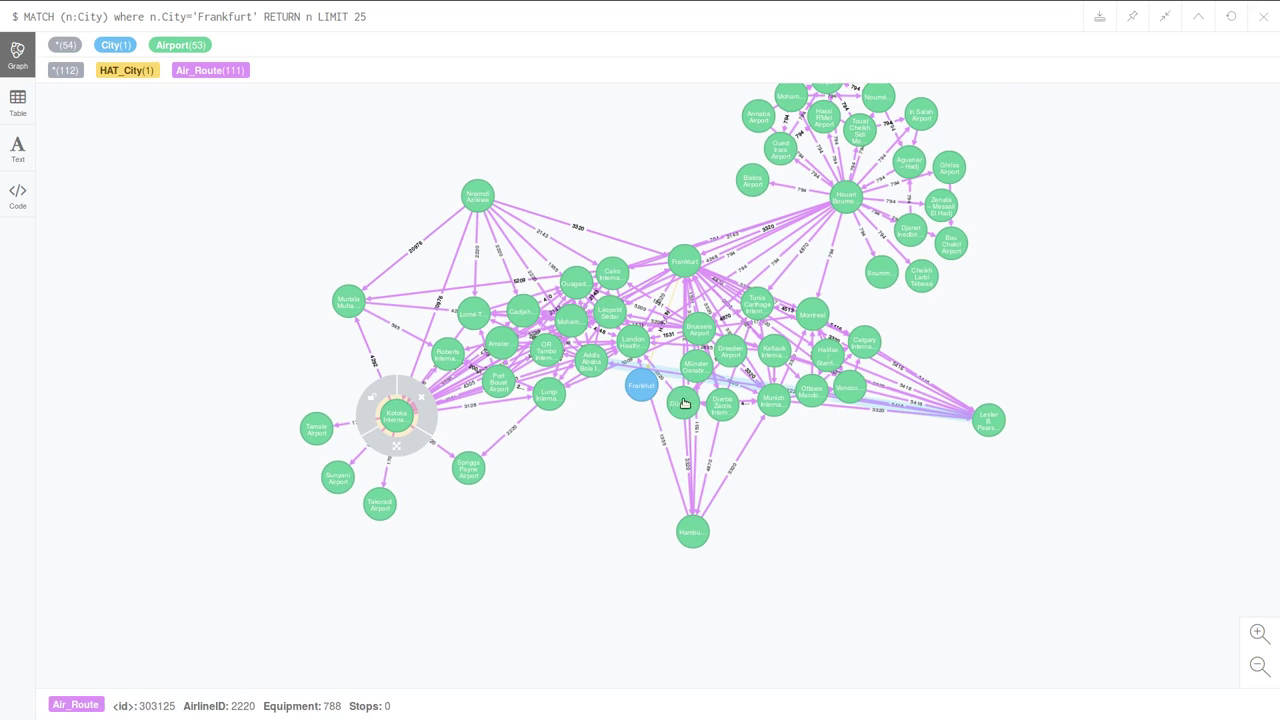
- Collapse the Frankfurt query result and leave the full-screen view
mouse_move(1145, 5)
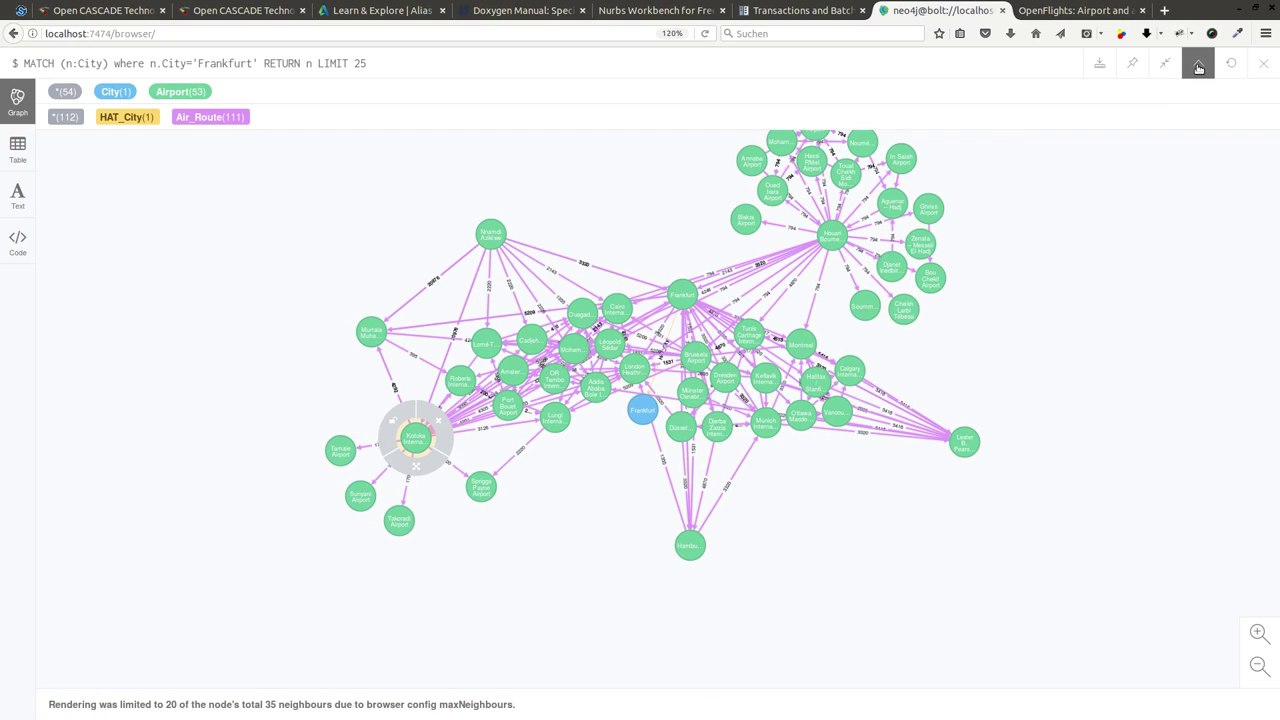
click(1198, 65)
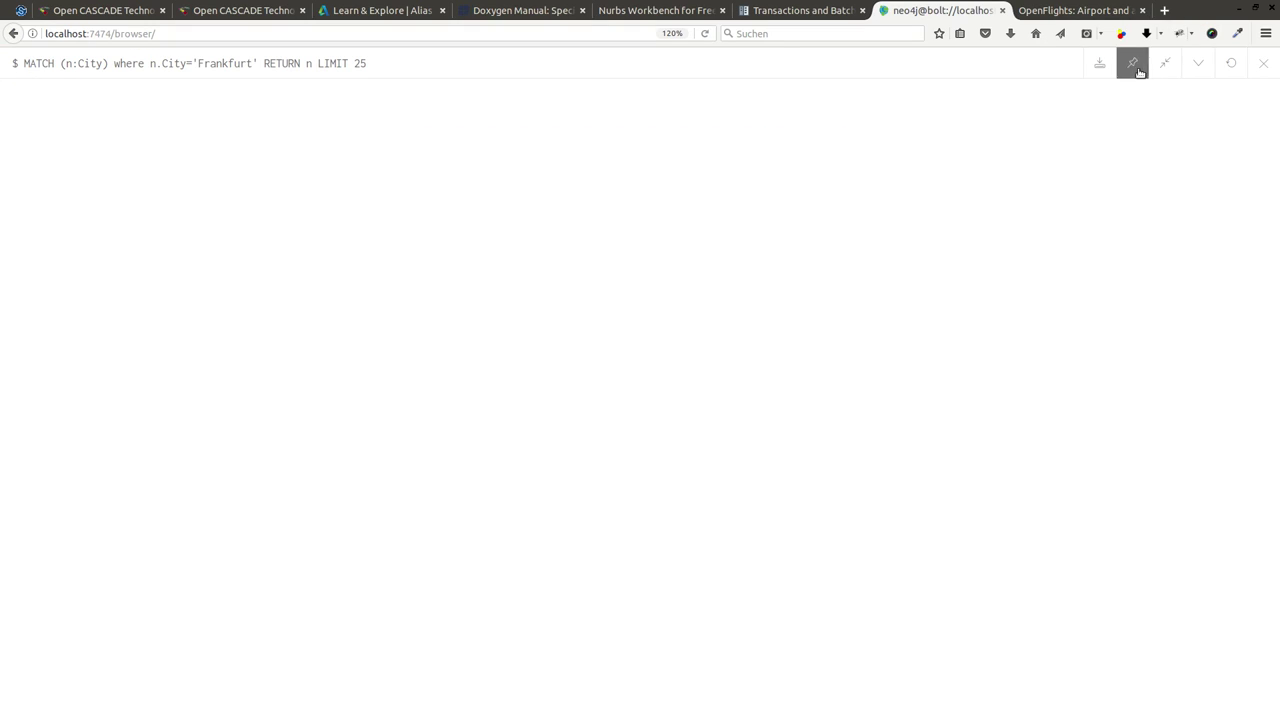
click(1164, 65)
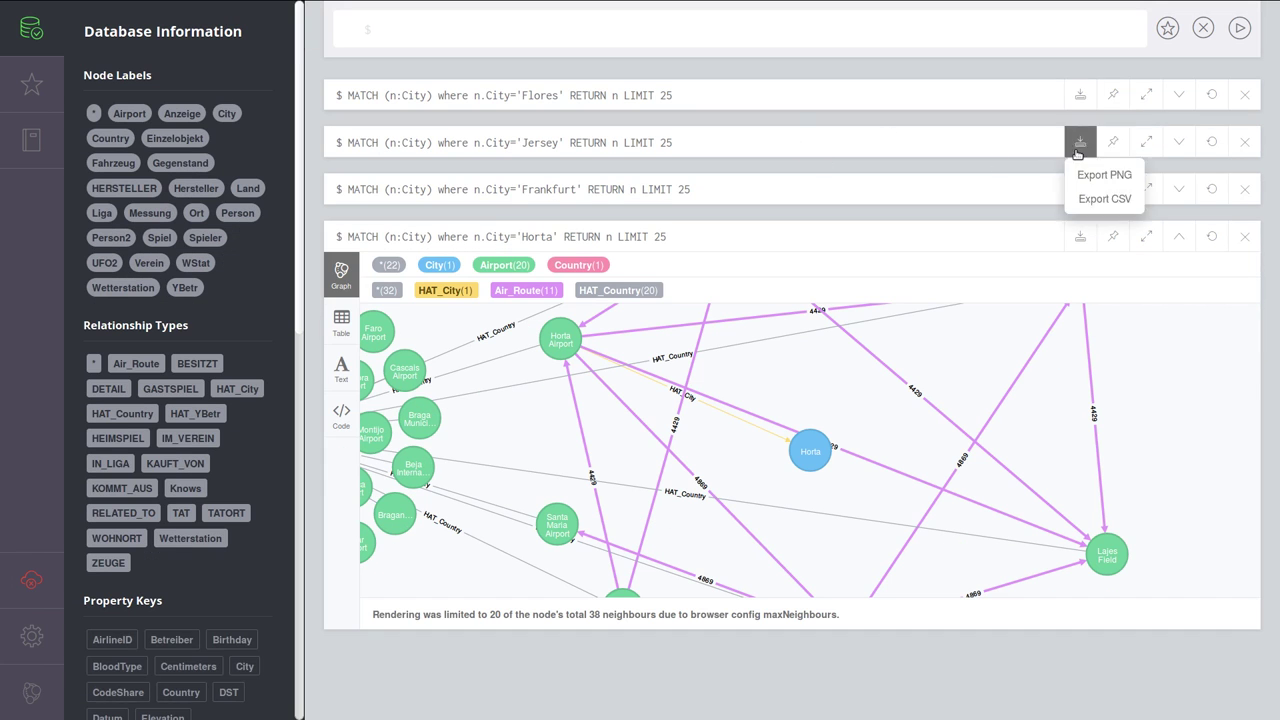
- Expand Jersey city and Jersey Airport full-screen, then collapse it and return to the stream
click(1147, 145)
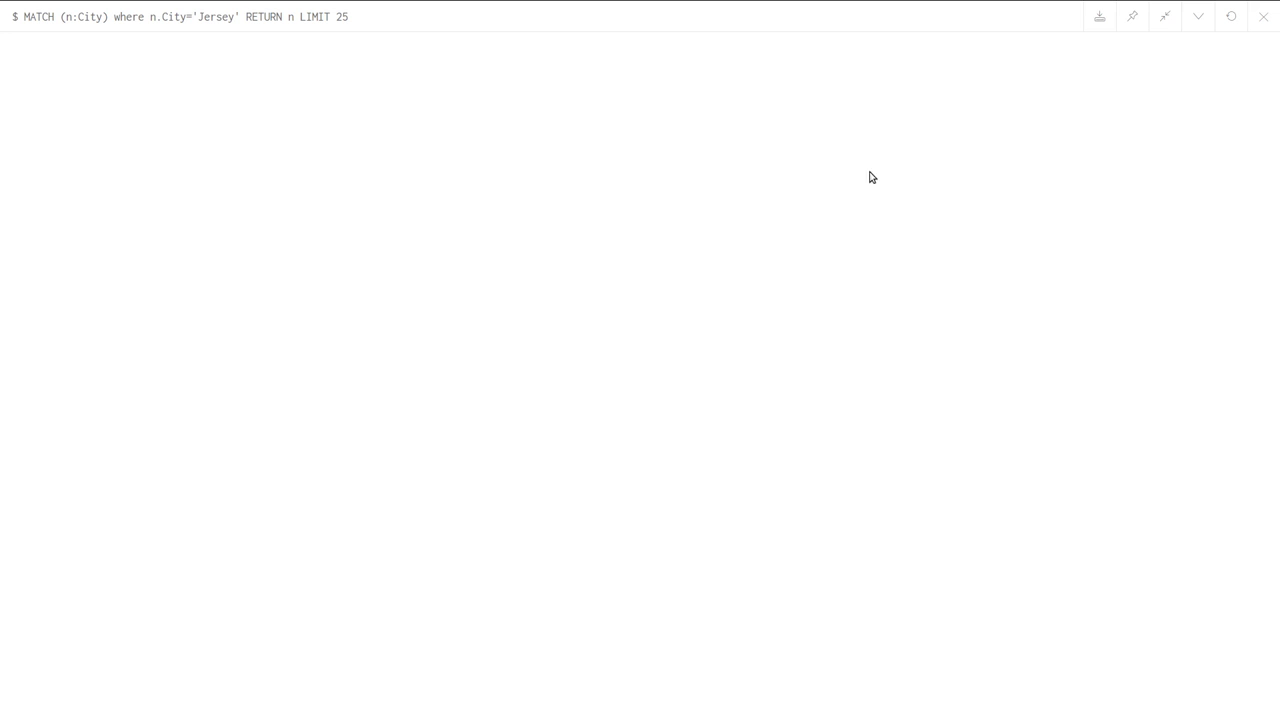
click(1198, 17)
double_click(652, 388)
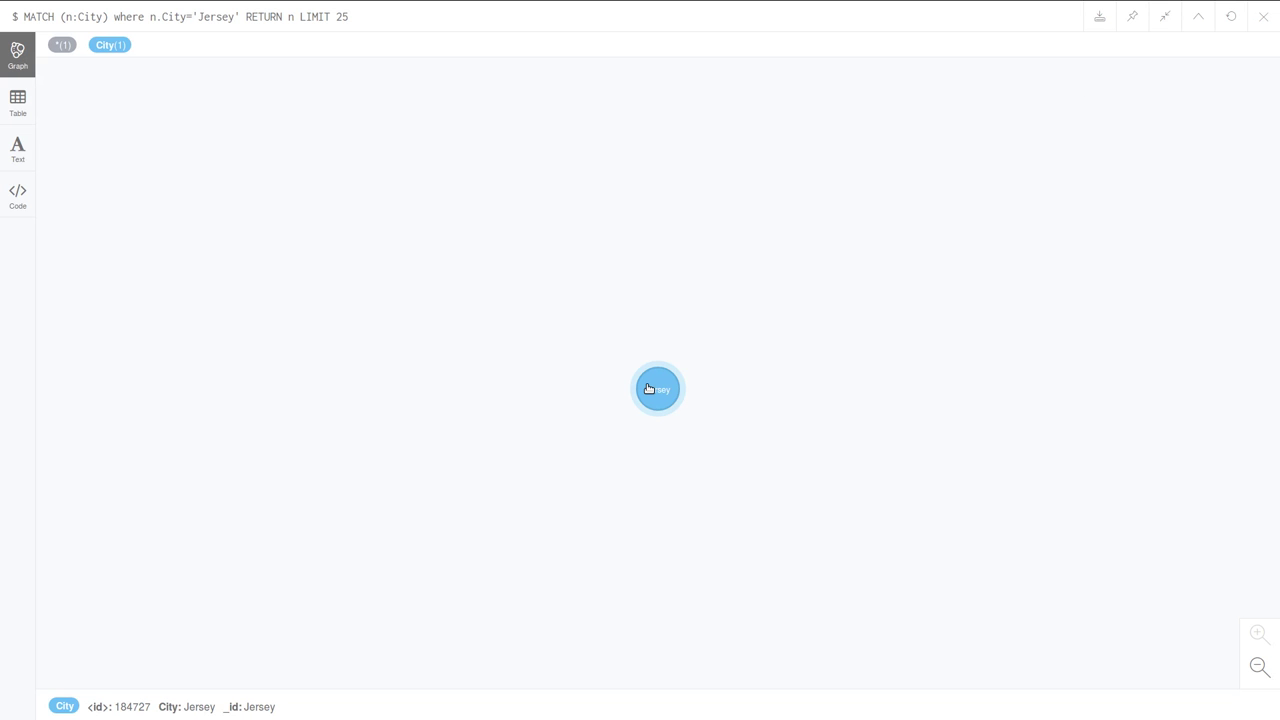
double_click(650, 482)
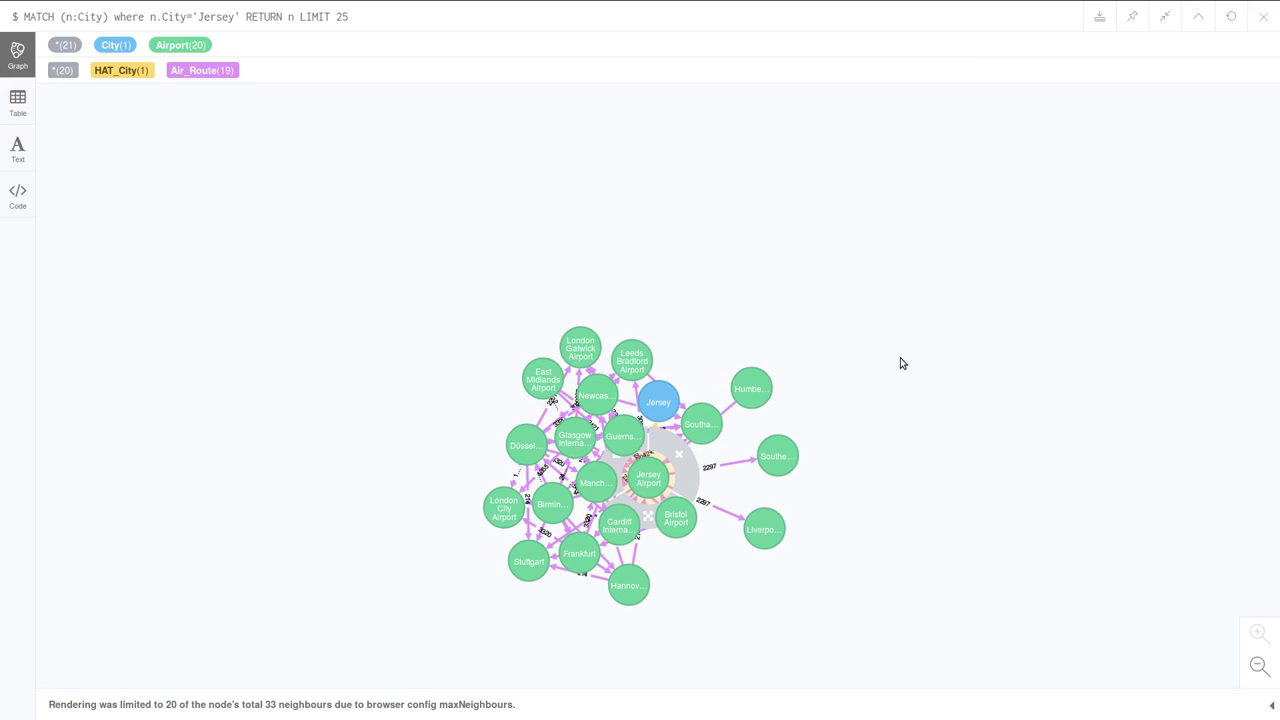
click(1197, 18)
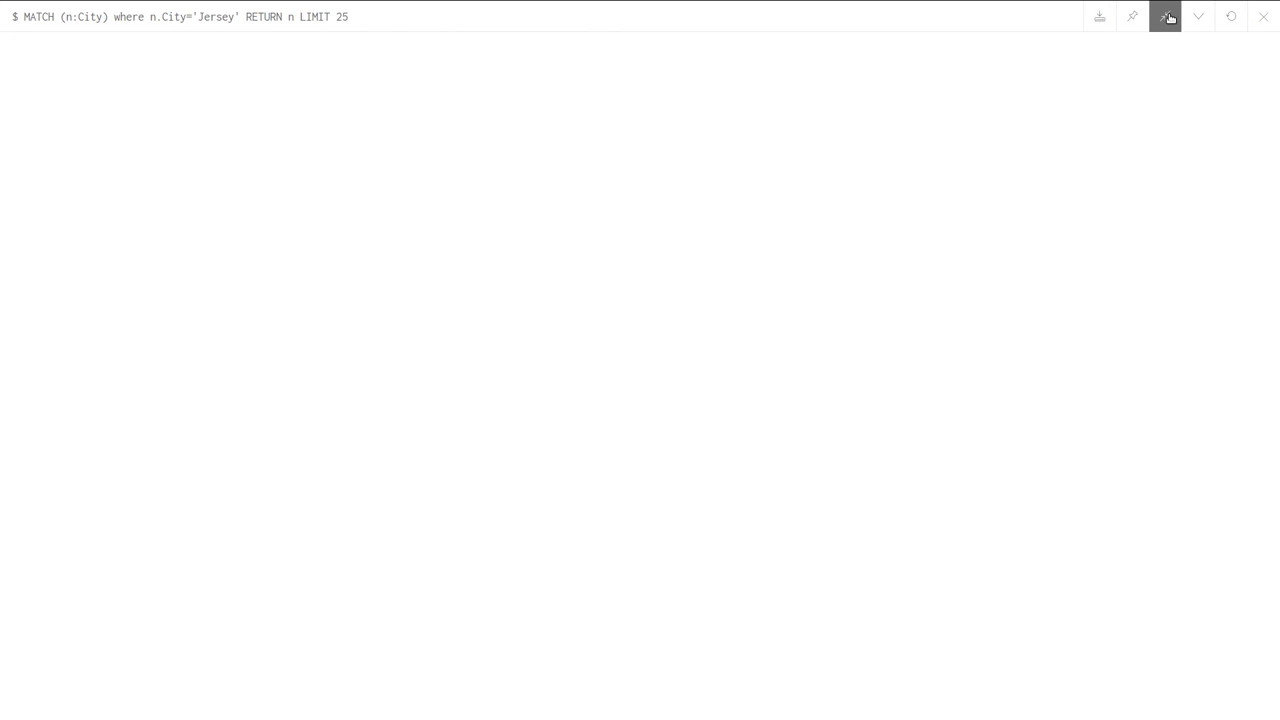
click(1169, 18)
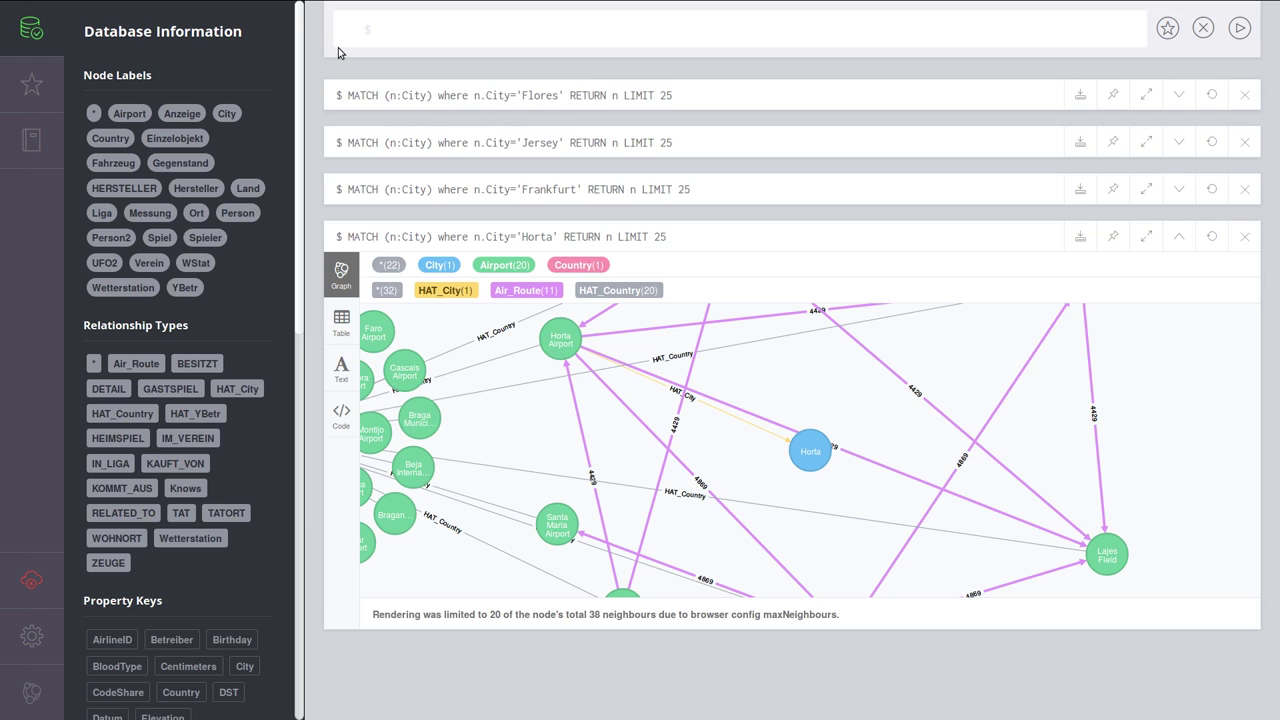
- In FreeCAD, select the Flores airport line and Cypher query string, then run the macro
key(alt+Tab)
key(alt+Tab)
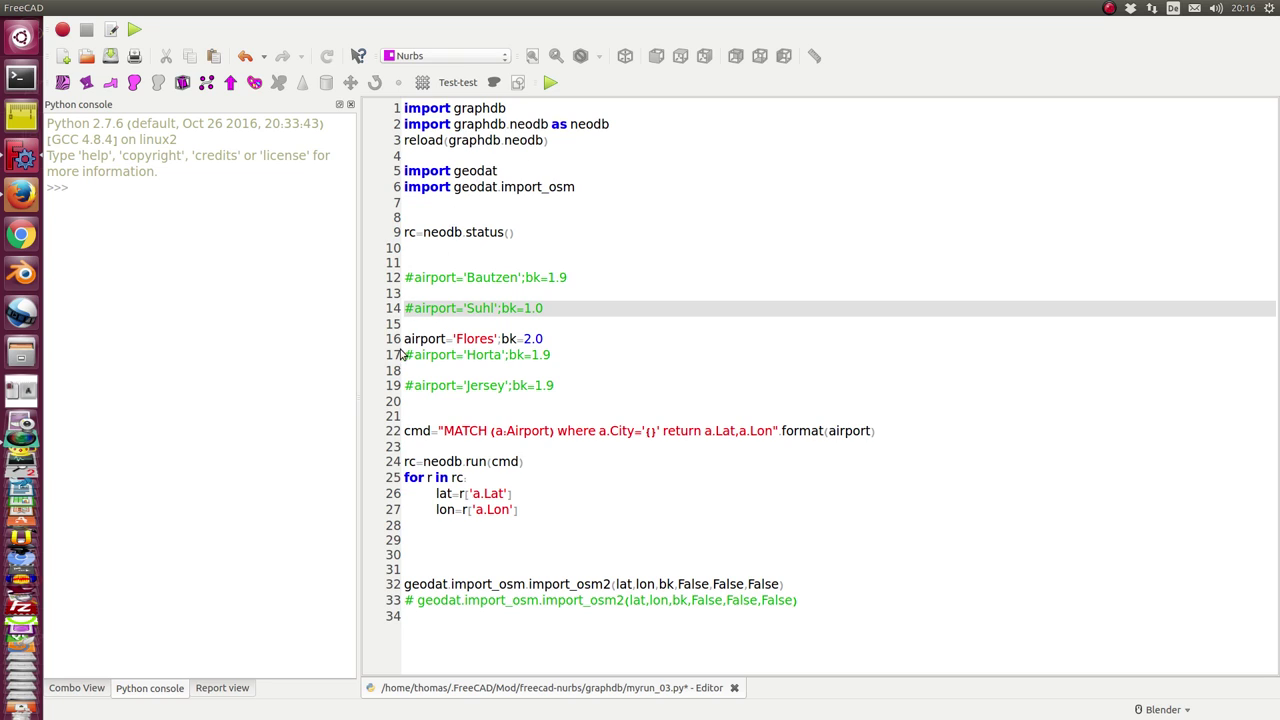
drag(404, 339, 596, 339)
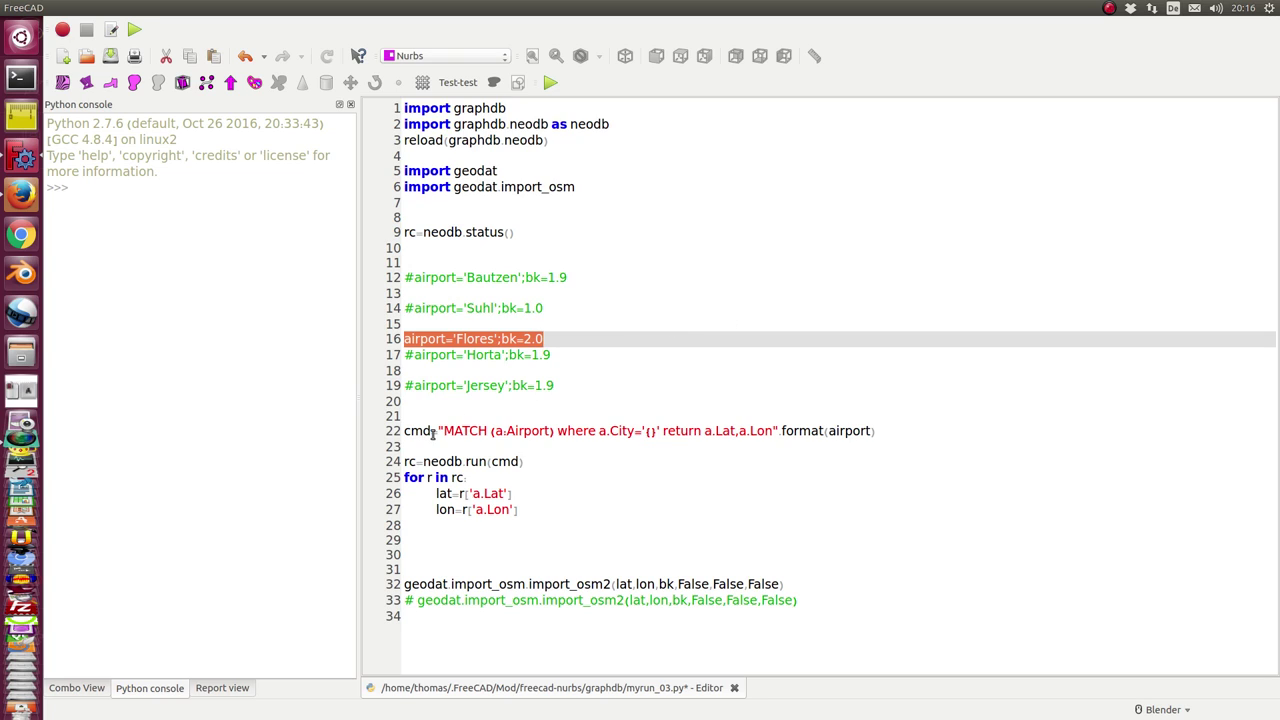
drag(442, 431, 773, 431)
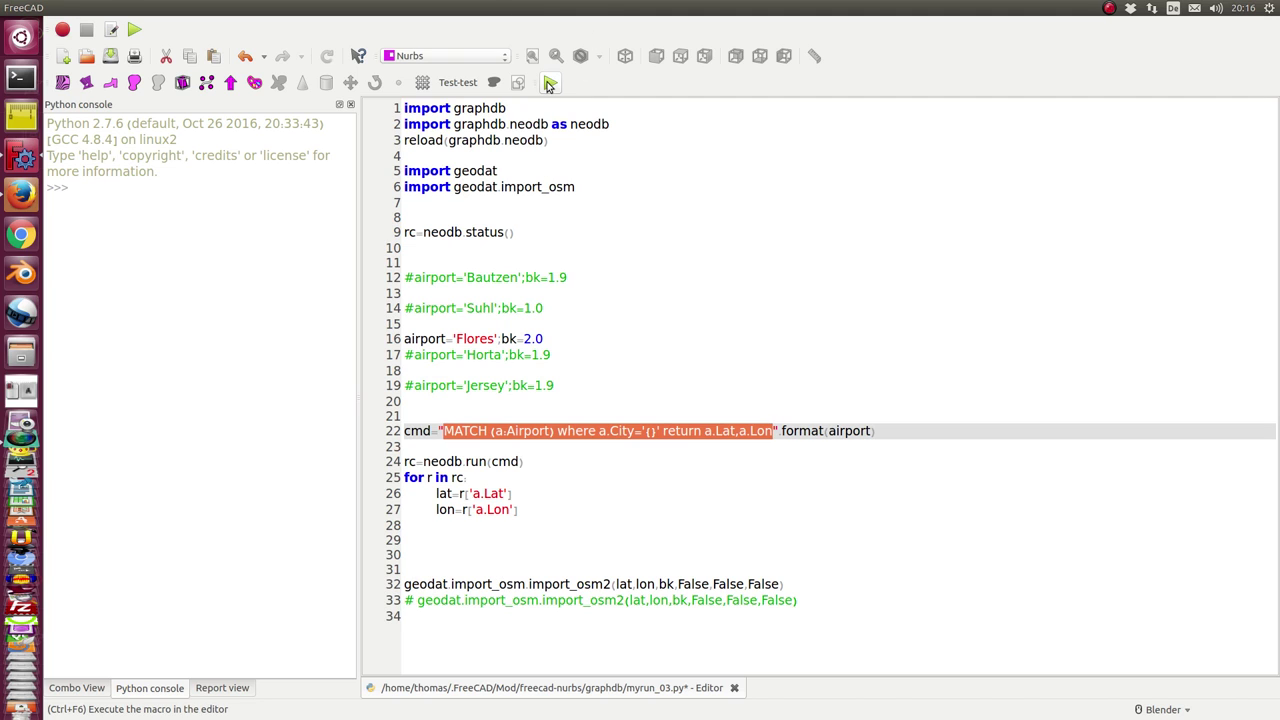
click(549, 84)
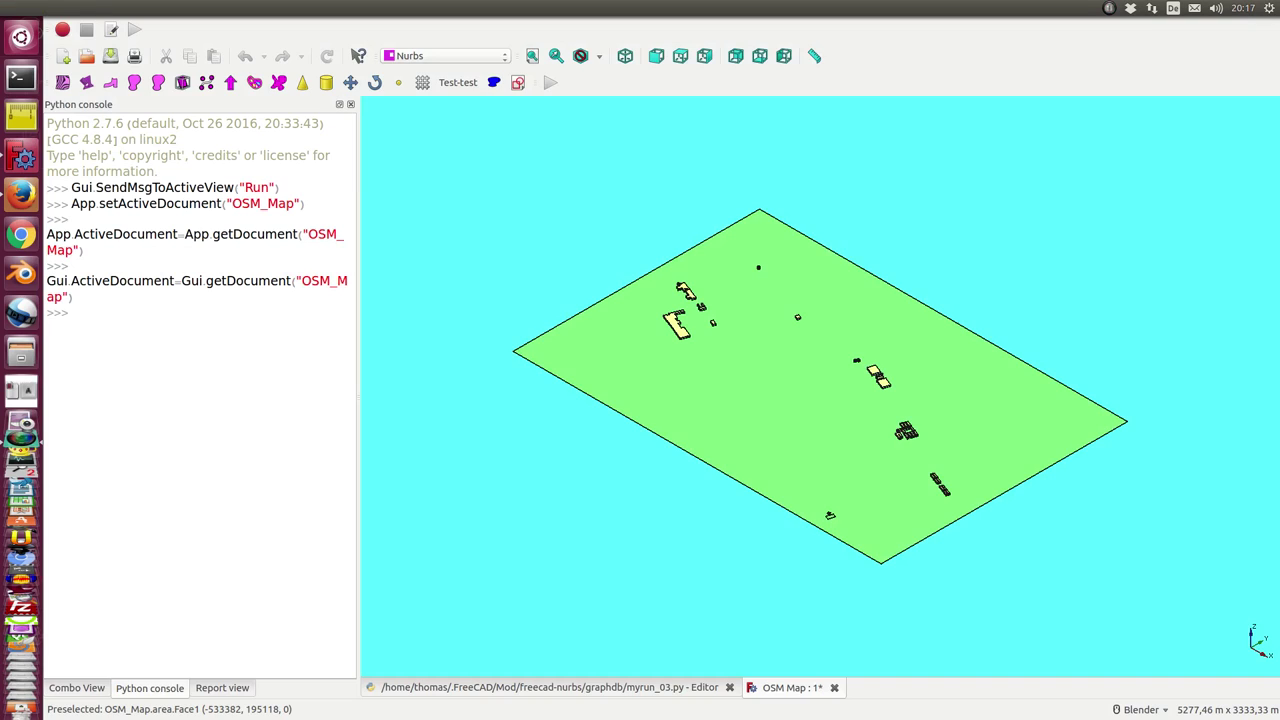
- Close the Flores OSM Map document, discarding it without saving
click(834, 688)
click(640, 312)
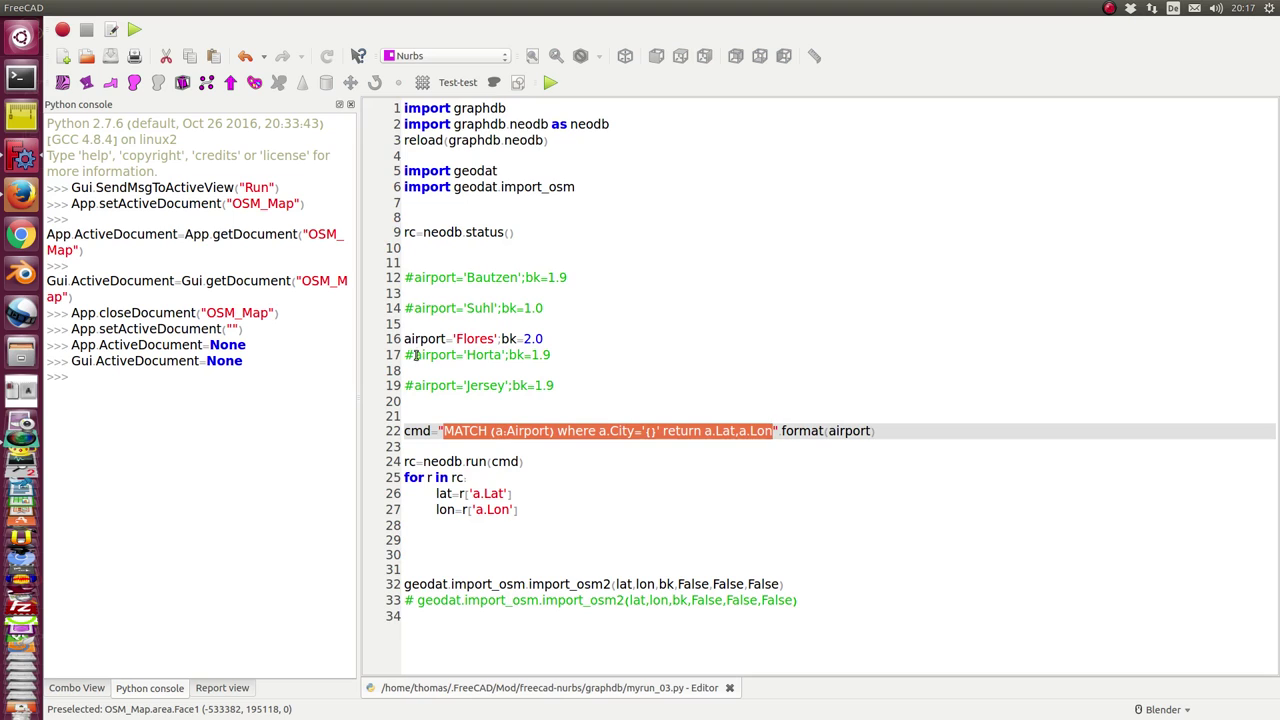
- Uncomment the Jersey airport line and comment out the Flores line in the macro
click(416, 354)
key(Up)
key(Up)
key(Up)
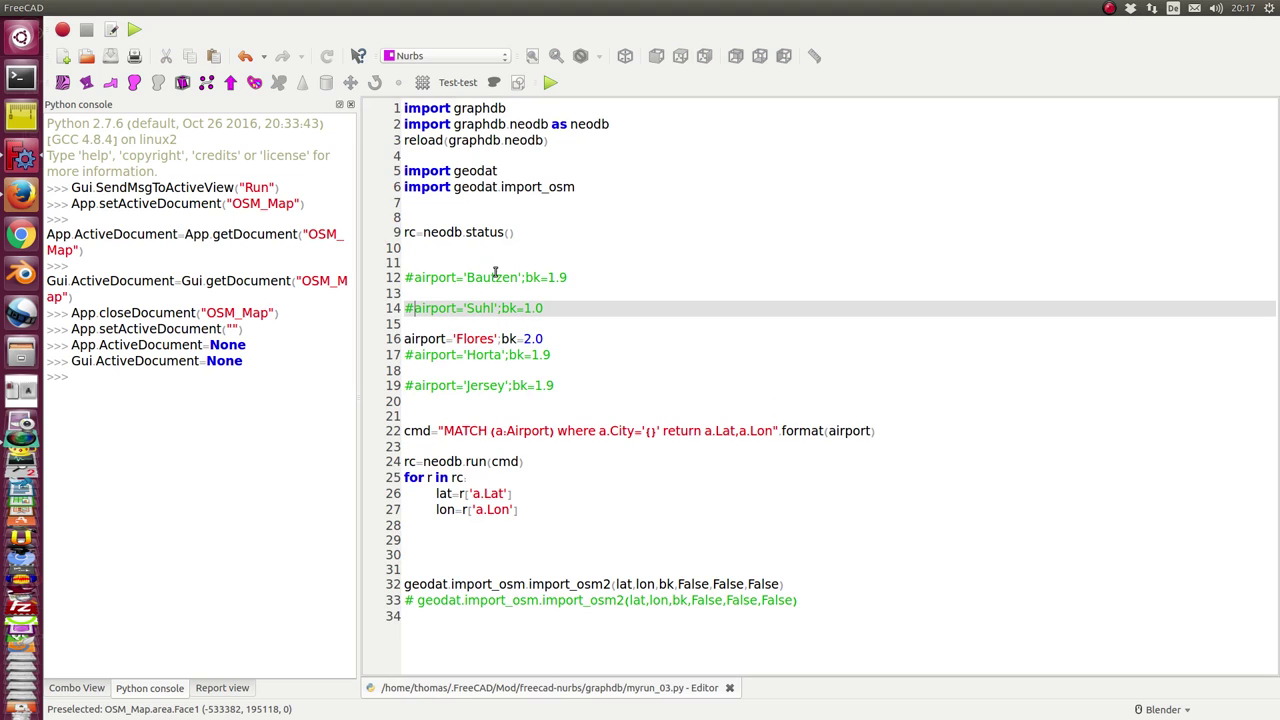
key(Down)
key(Down)
key(Down)
key(Down)
key(Down)
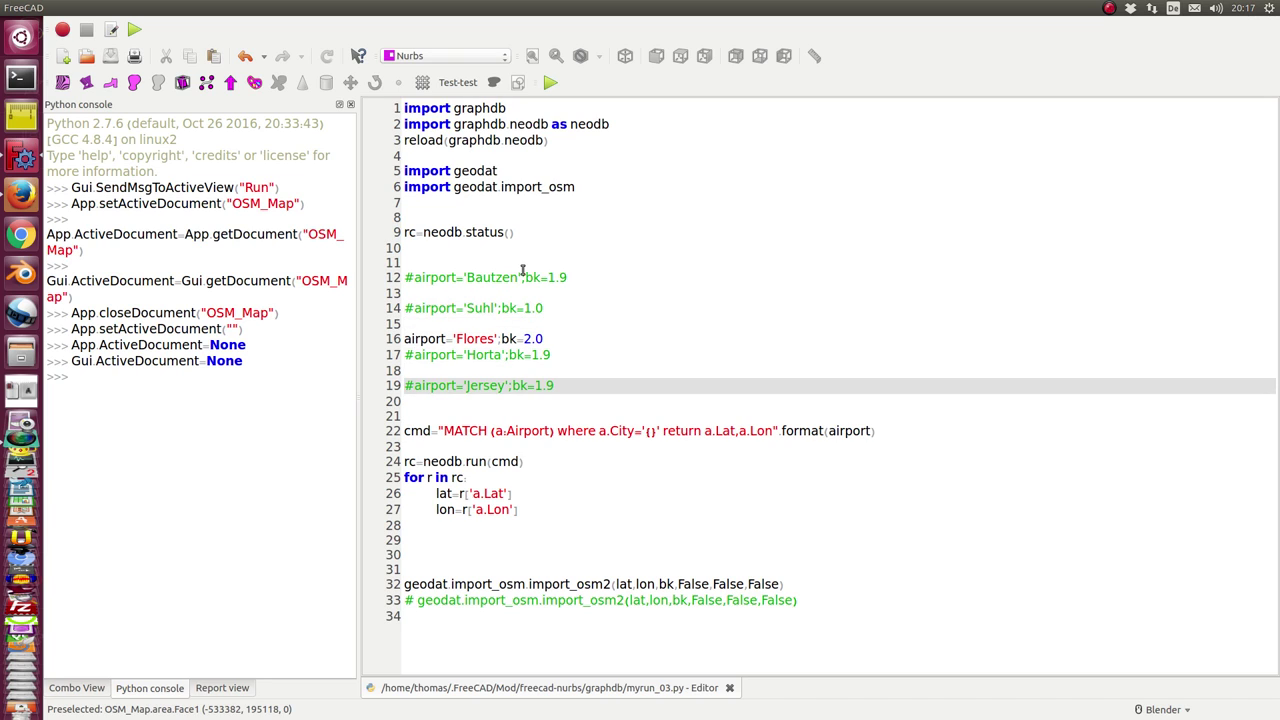
key(Delete)
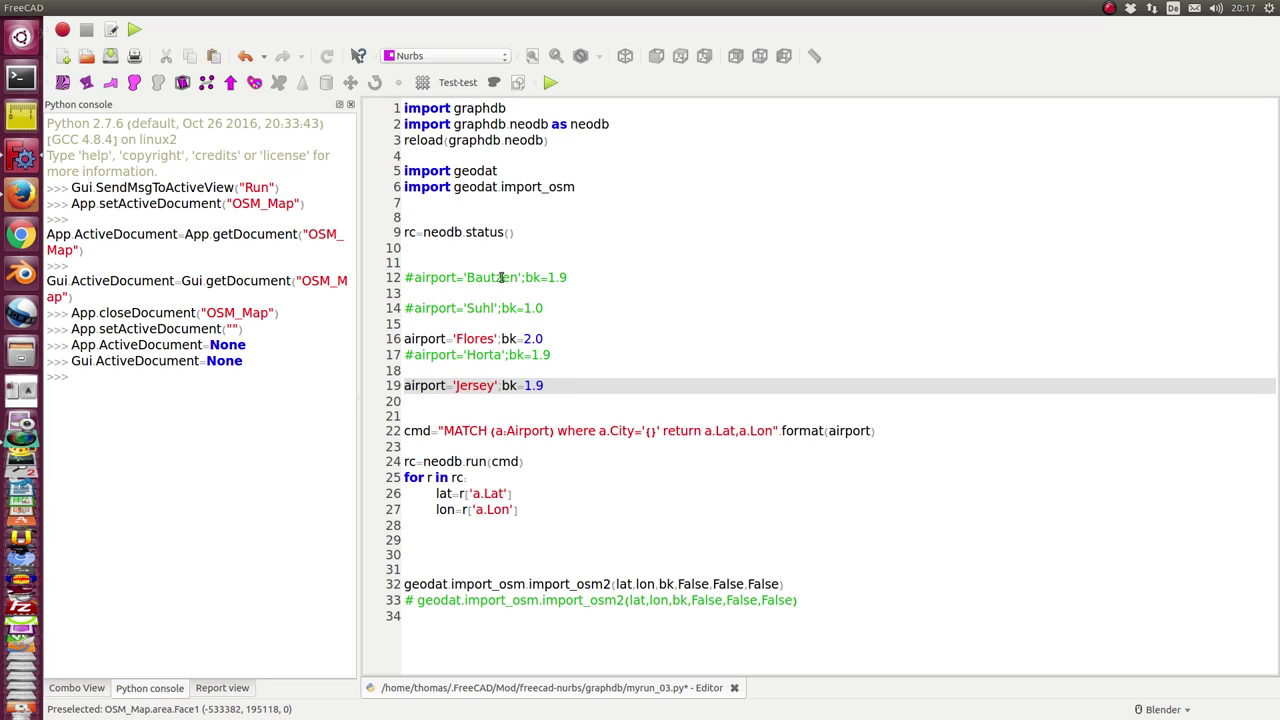
key(Up)
key(Up)
key(Up)
text(#)
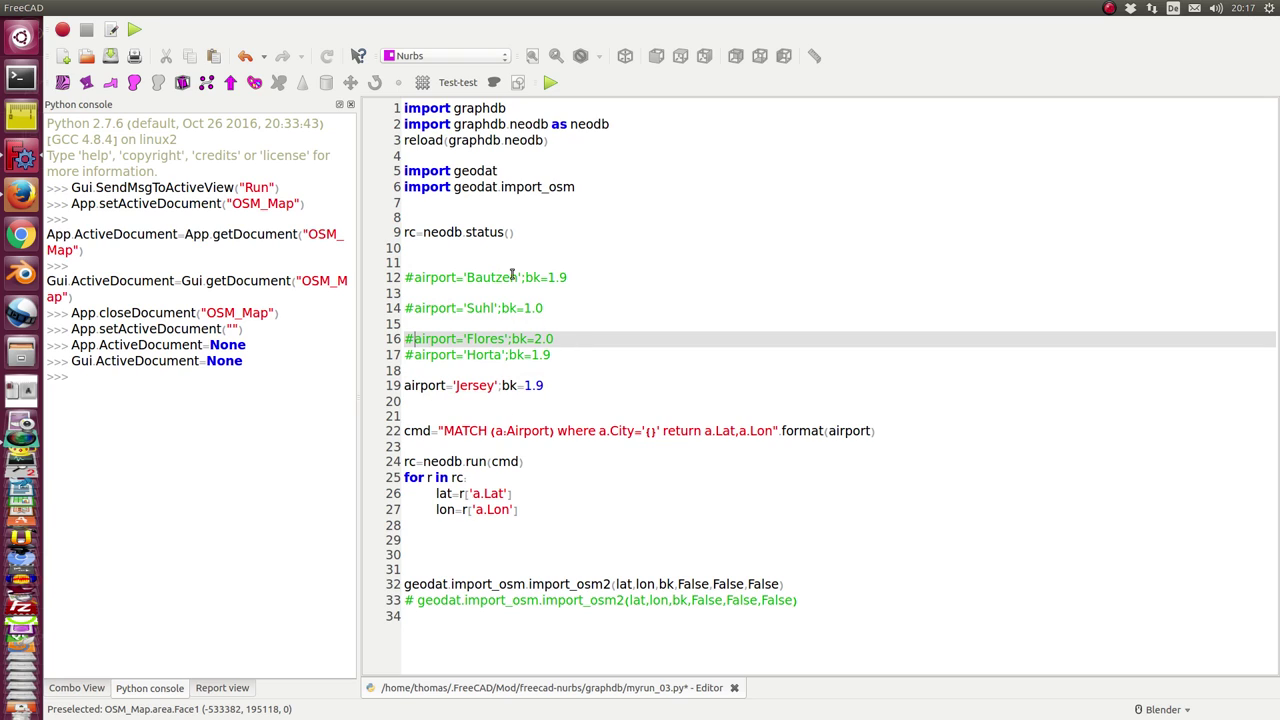
- Run the macro for Jersey, then for Suhl, and return to Neo4j Browser in Firefox
click(548, 85)
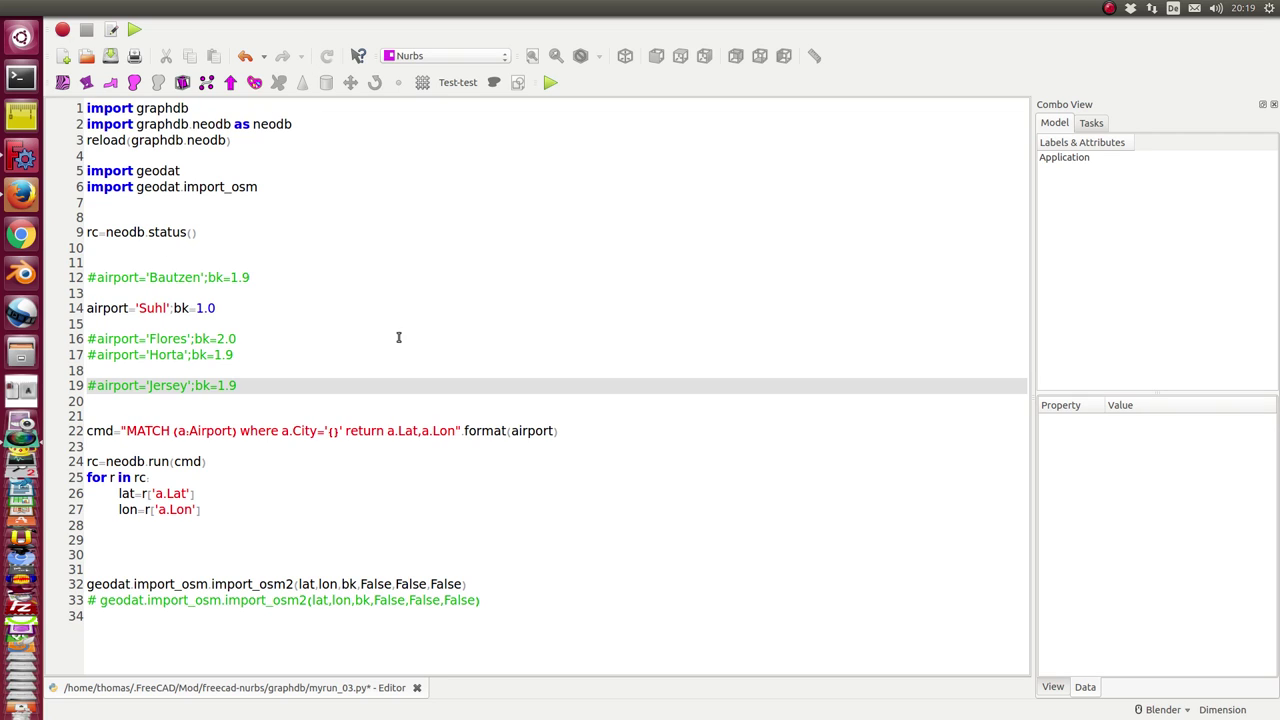
click(137, 31)
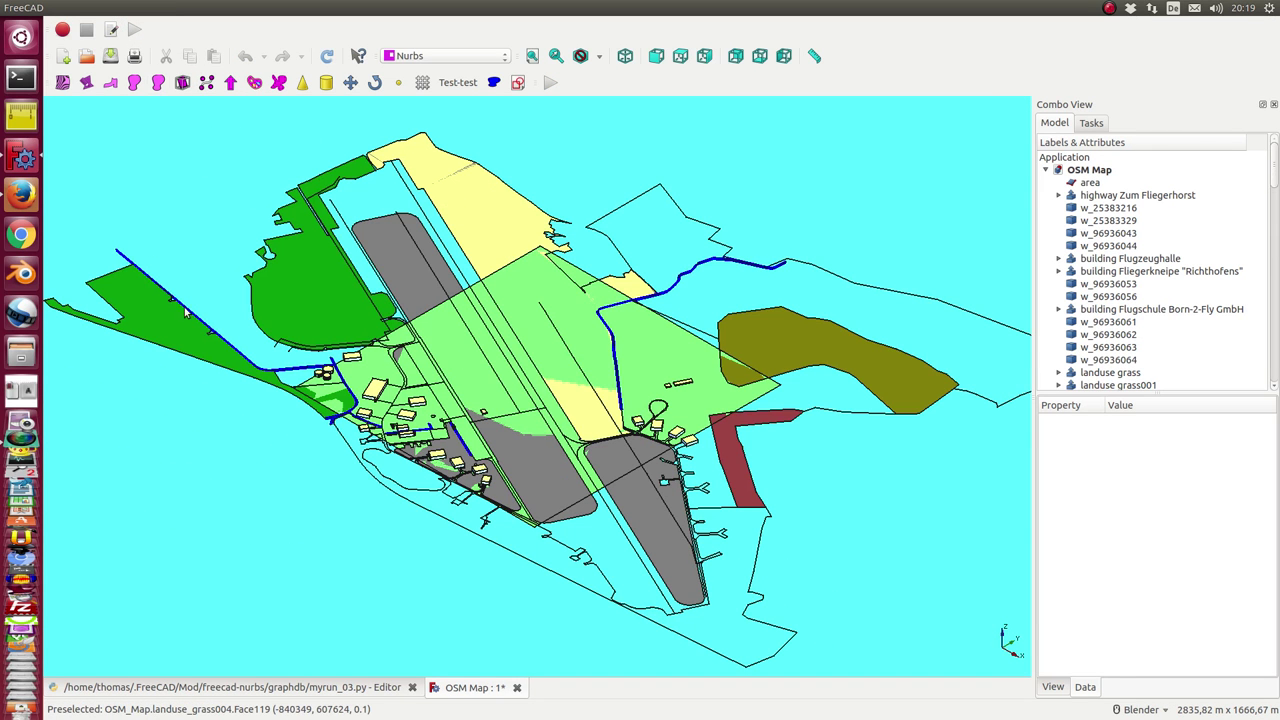
click(22, 193)
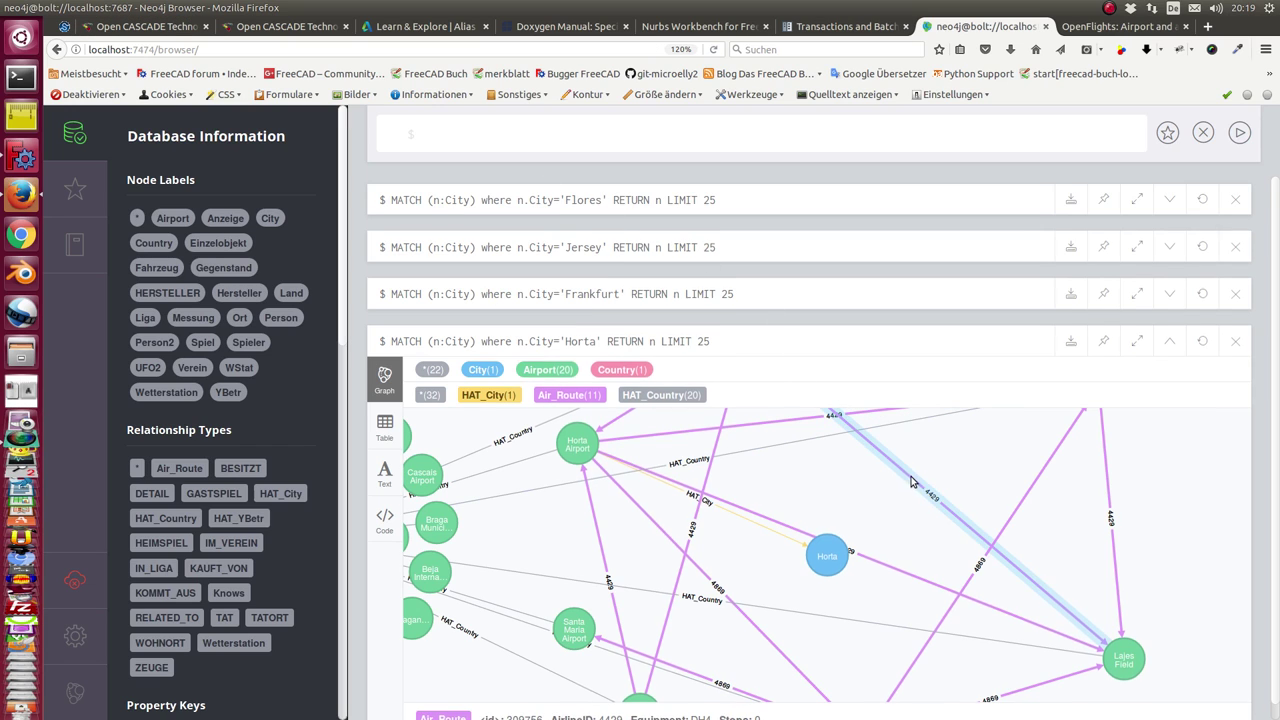
- Show the Horta result full screen and view it as a table with City 'Horta'
scroll(1100, 340, down, 1)
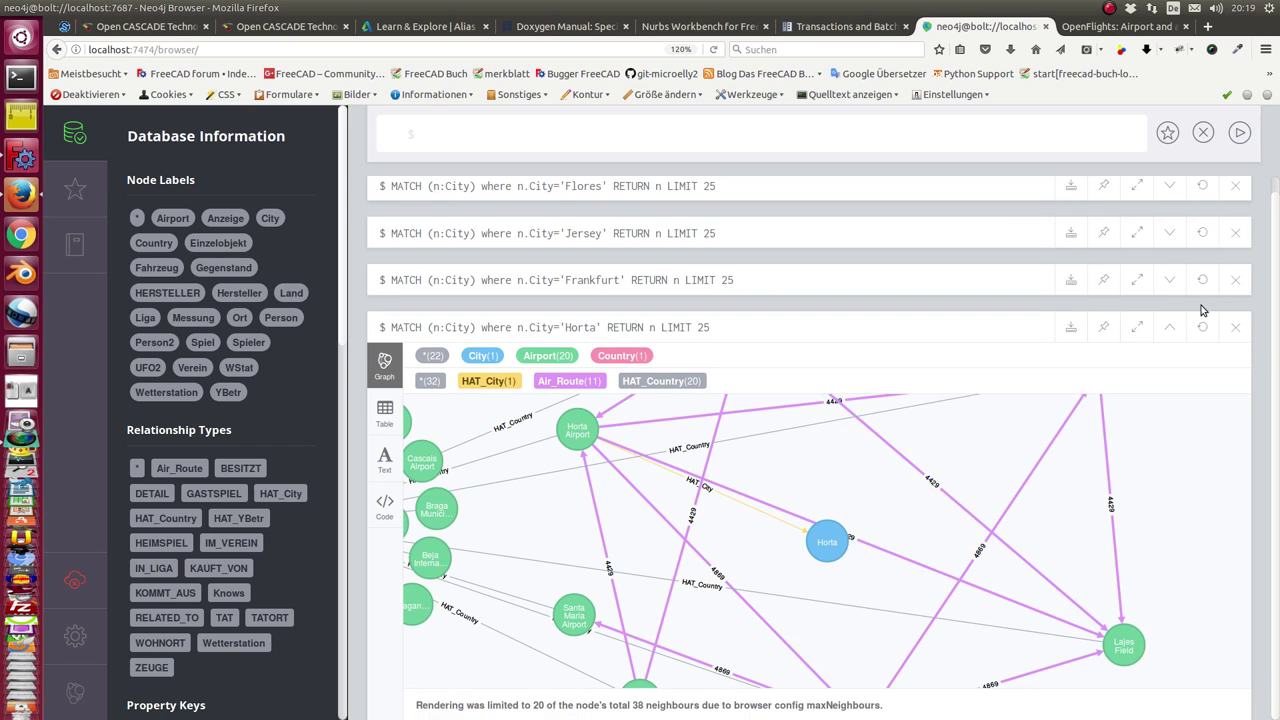
click(1137, 327)
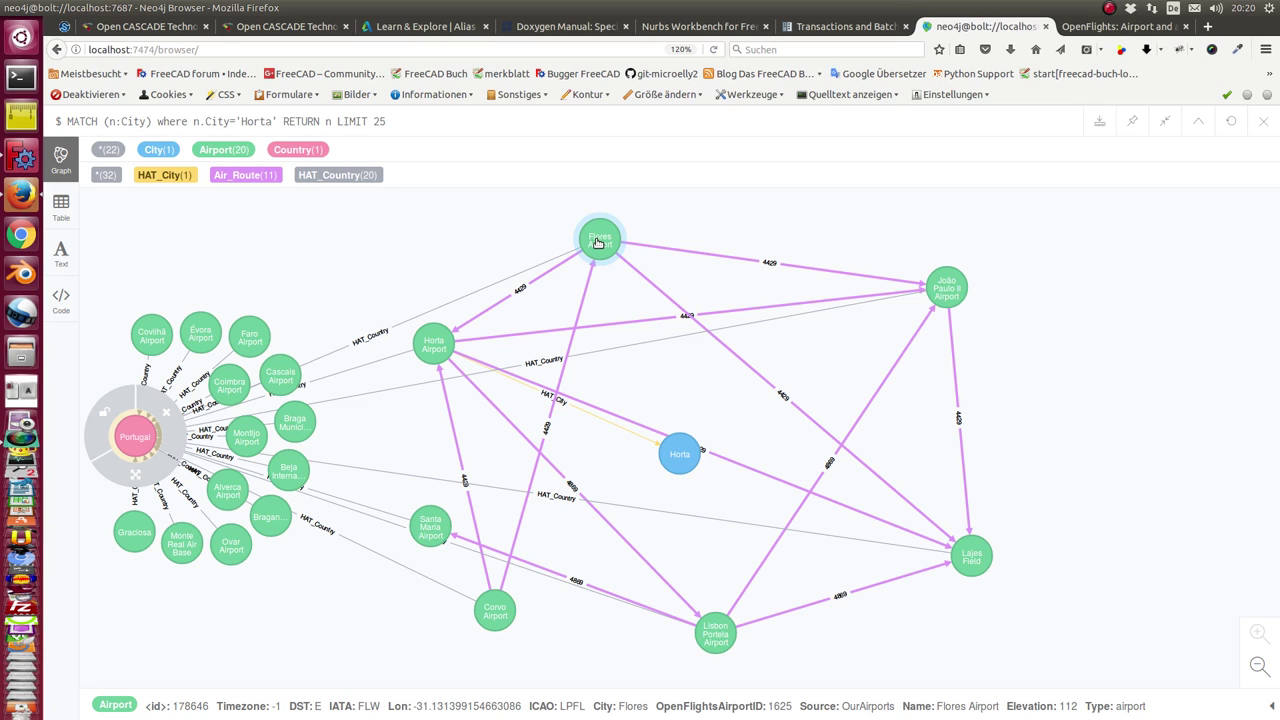
double_click(597, 241)
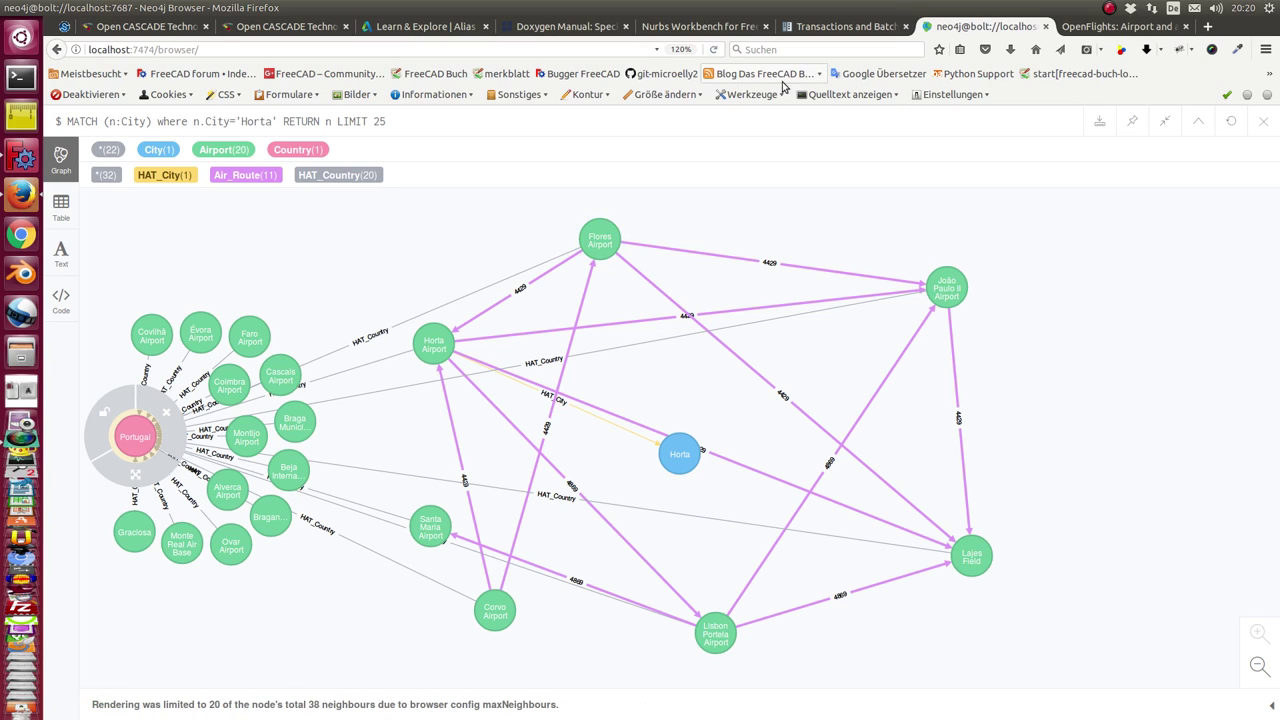
click(61, 205)
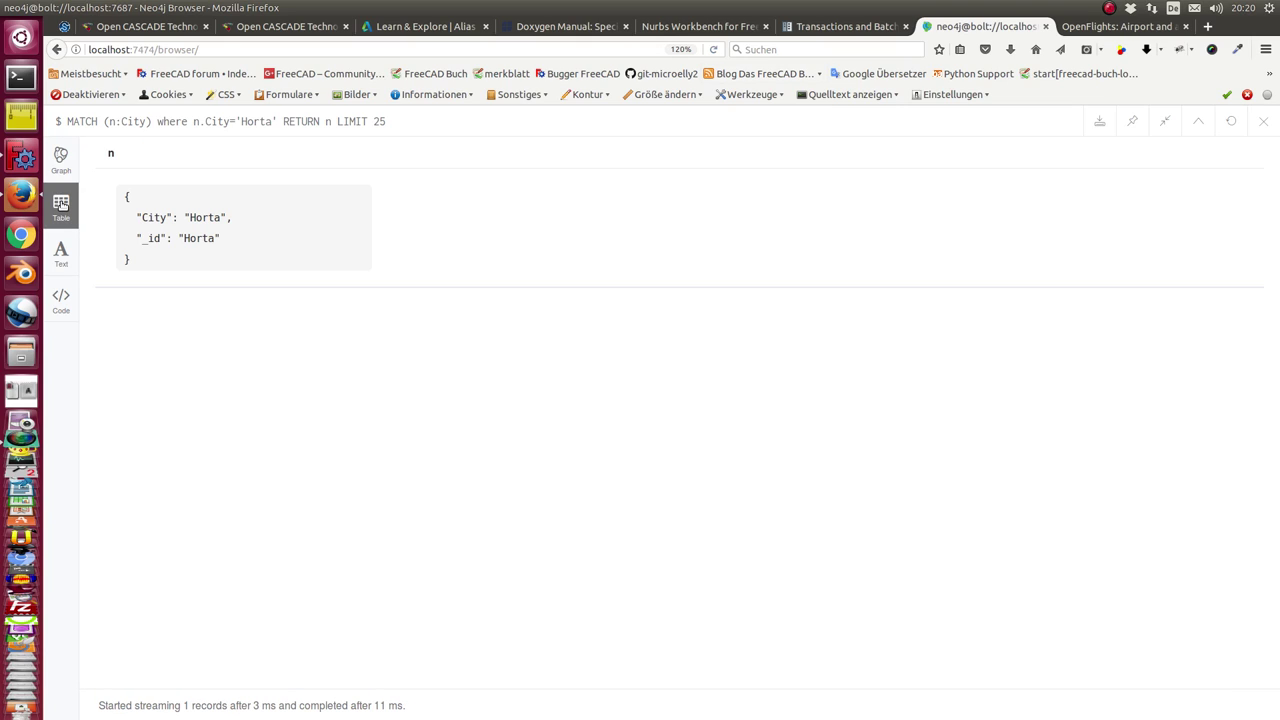